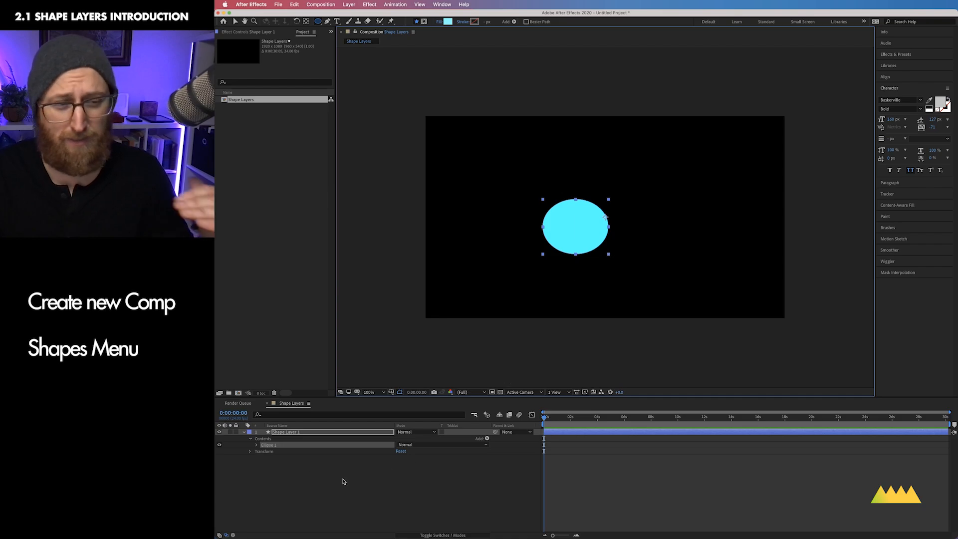
# Delete the existing shape layer containing the cyan ellipse from the Shape Layers composition
pyautogui.click(321, 471)
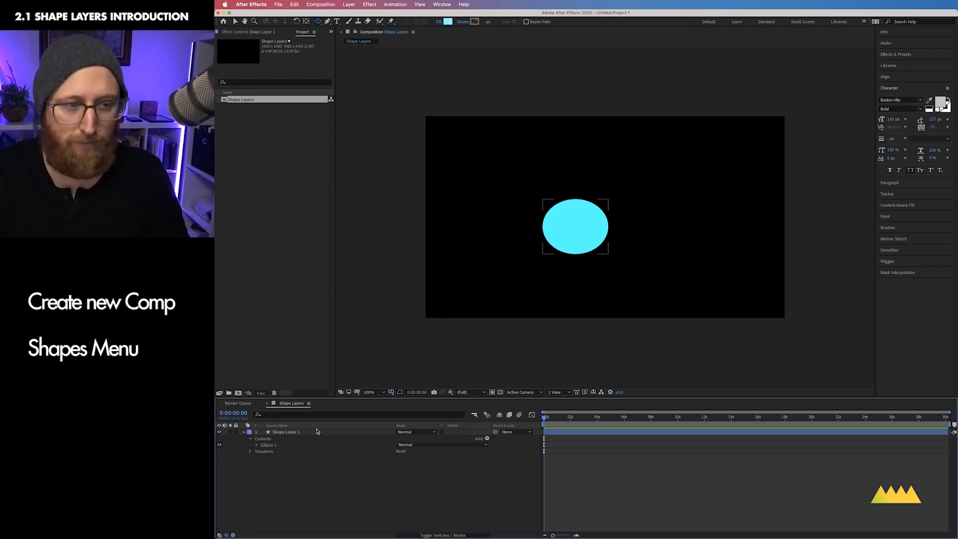
pyautogui.click(314, 433)
pyautogui.press('BackSpace')
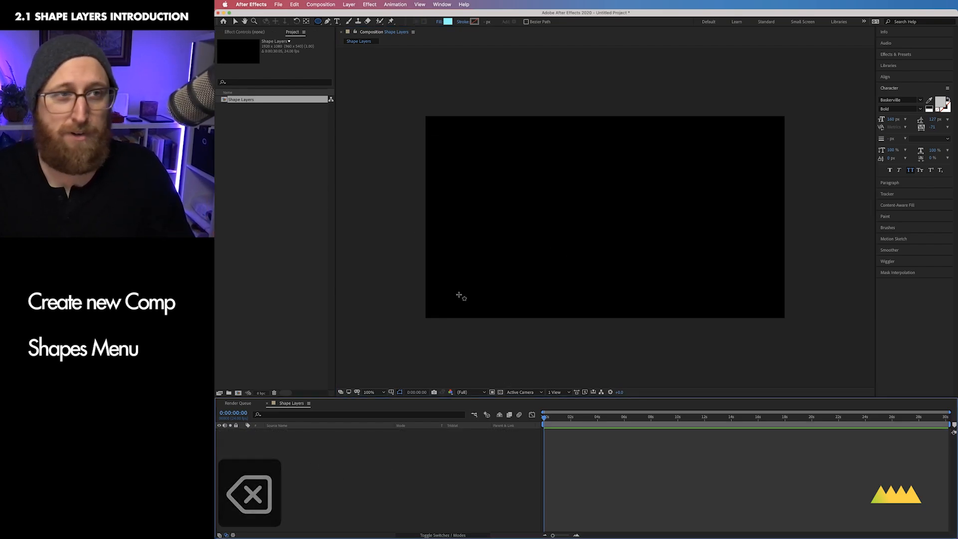
pyautogui.rightClick(478, 470)
pyautogui.moveTo(493, 449)
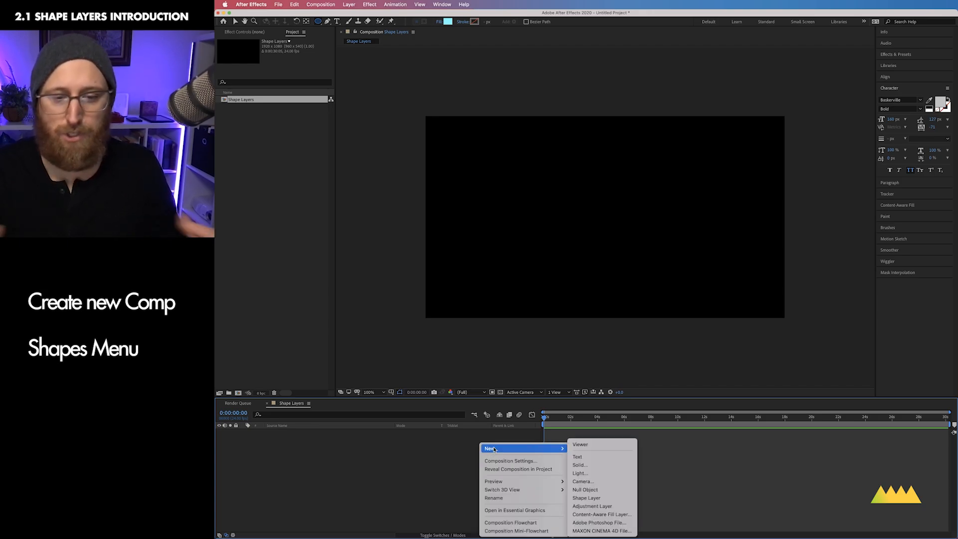
pyautogui.click(341, 460)
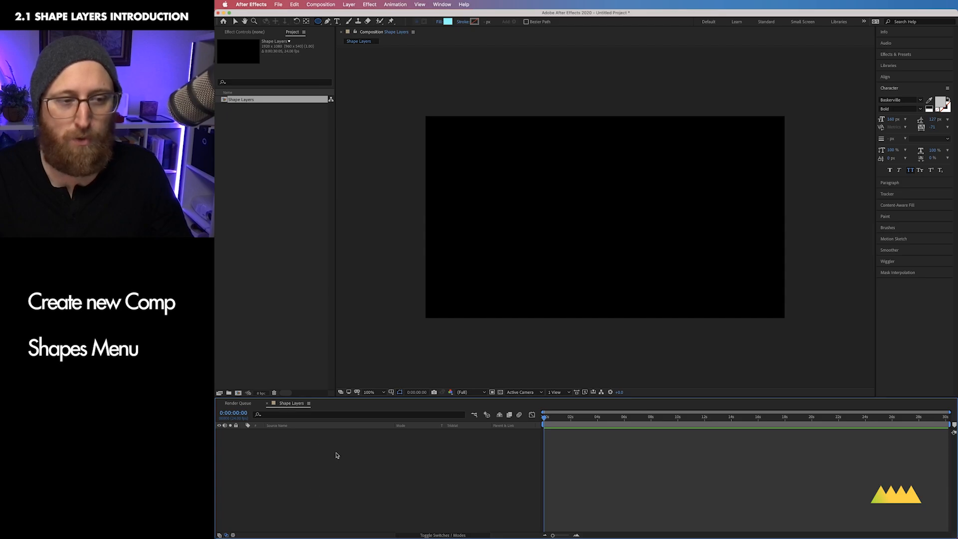
# Create a new empty shape layer in the Shape Layers composition and expand its properties
pyautogui.keyDown('ctrl'); pyautogui.click(316, 450); pyautogui.keyUp('ctrl')
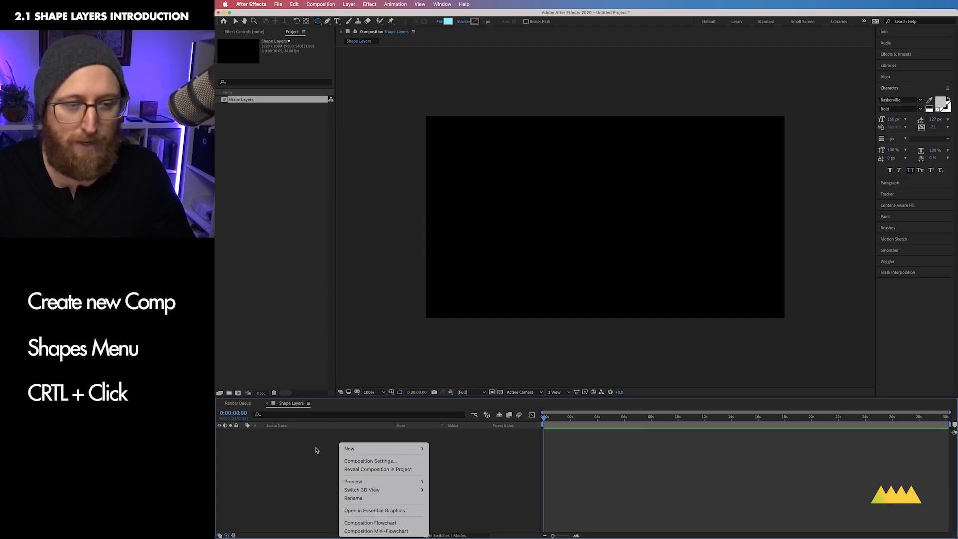
pyautogui.moveTo(348, 452)
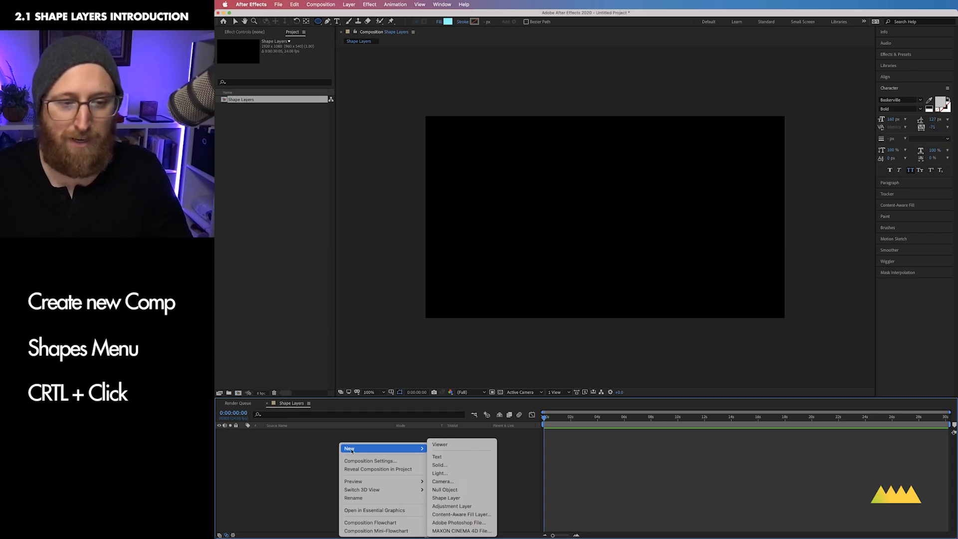
pyautogui.click(466, 499)
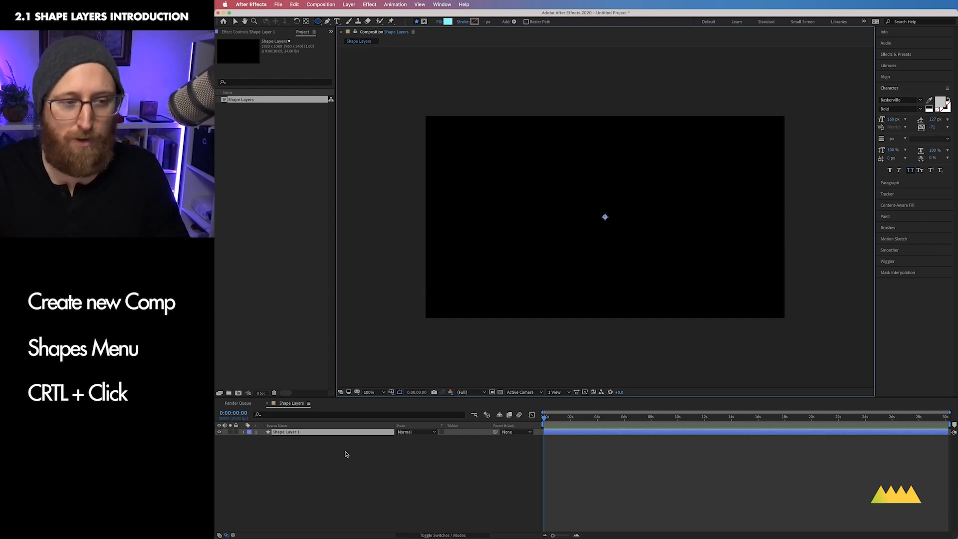
pyautogui.click(347, 434)
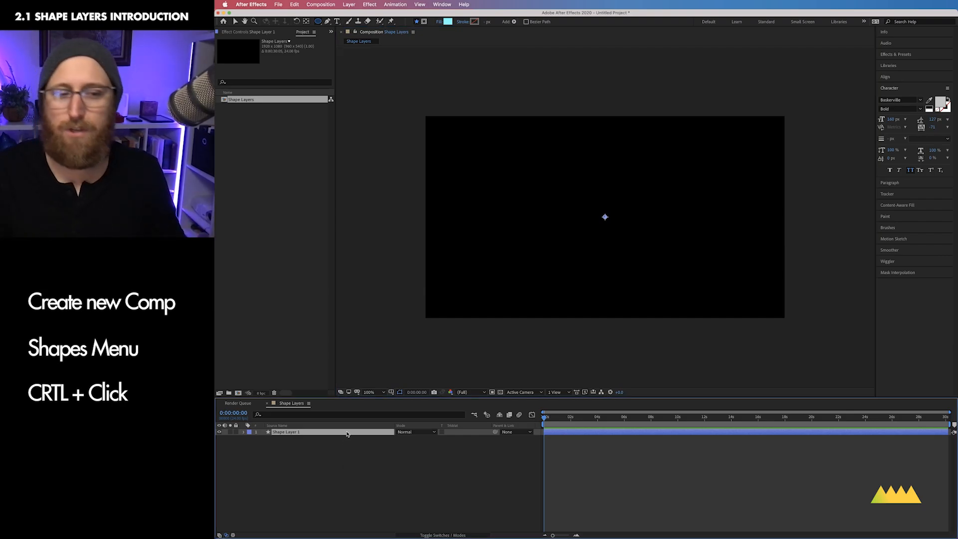
pyautogui.click(244, 432)
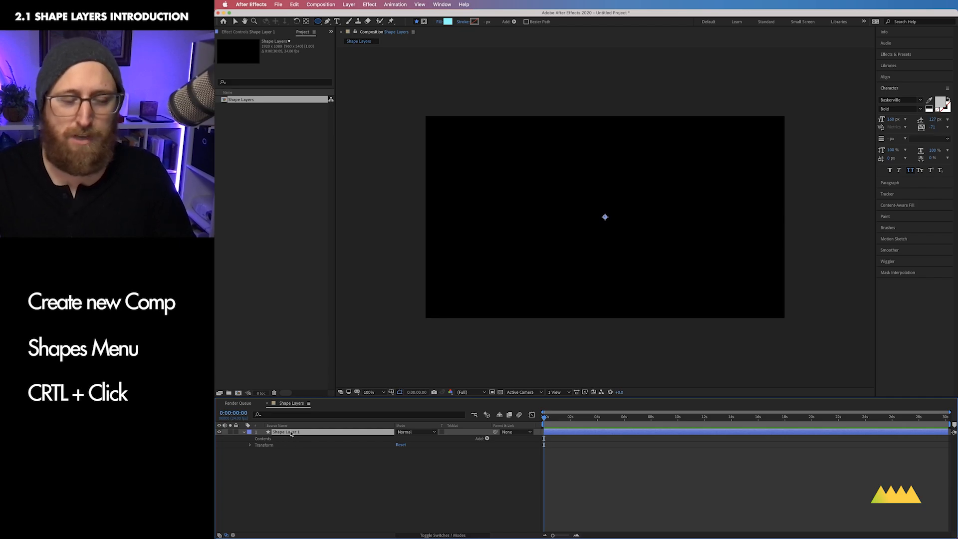
# Draw three overlapping cyan circles with the Ellipse Tool inside the selected shape layer, around the composition's centre
pyautogui.click(317, 21)
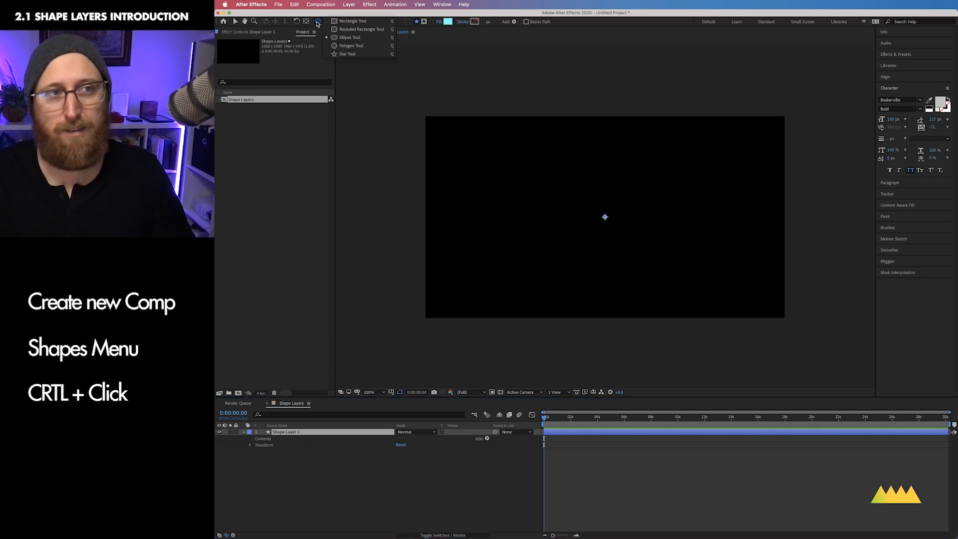
pyautogui.click(338, 38)
pyautogui.moveTo(560, 177); pyautogui.dragTo(633, 261)
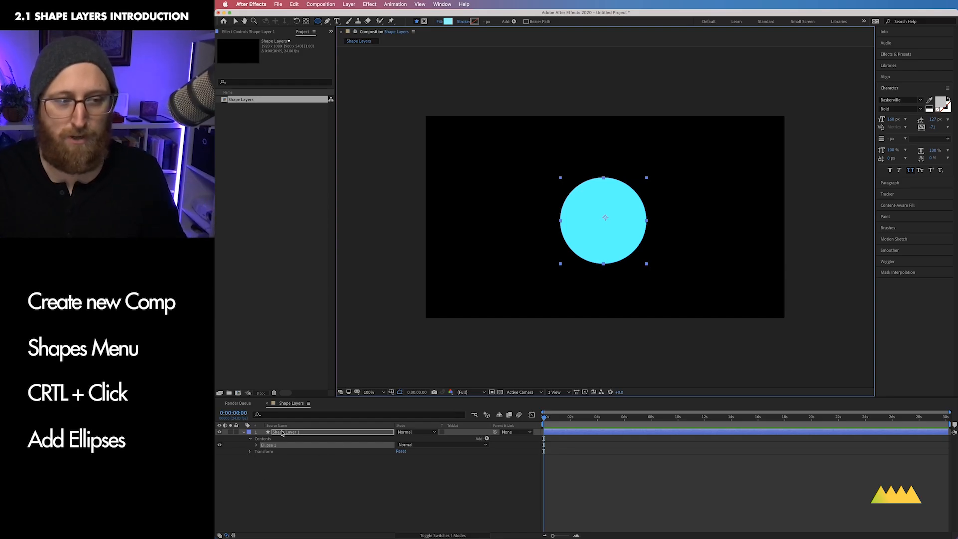
pyautogui.moveTo(623, 232); pyautogui.dragTo(690, 300)
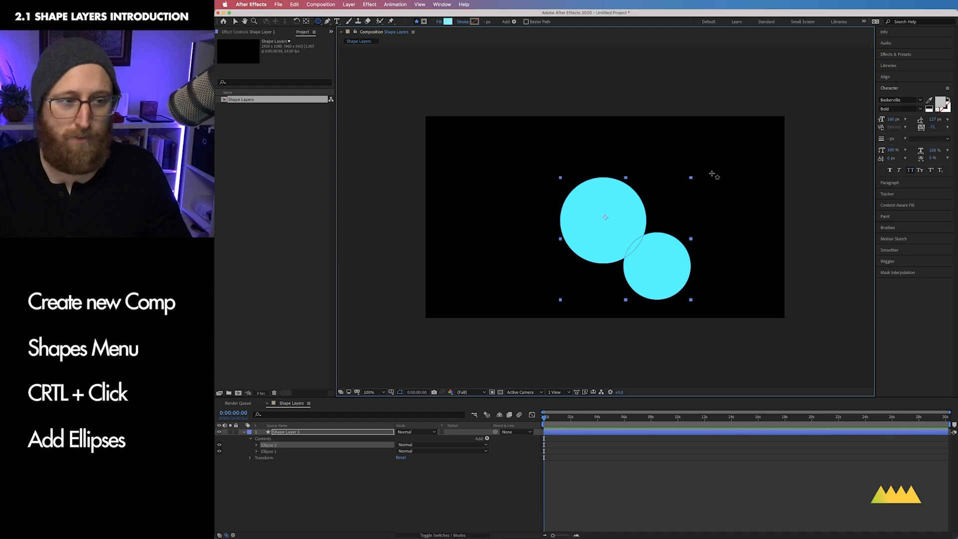
pyautogui.moveTo(712, 174); pyautogui.dragTo(636, 250)
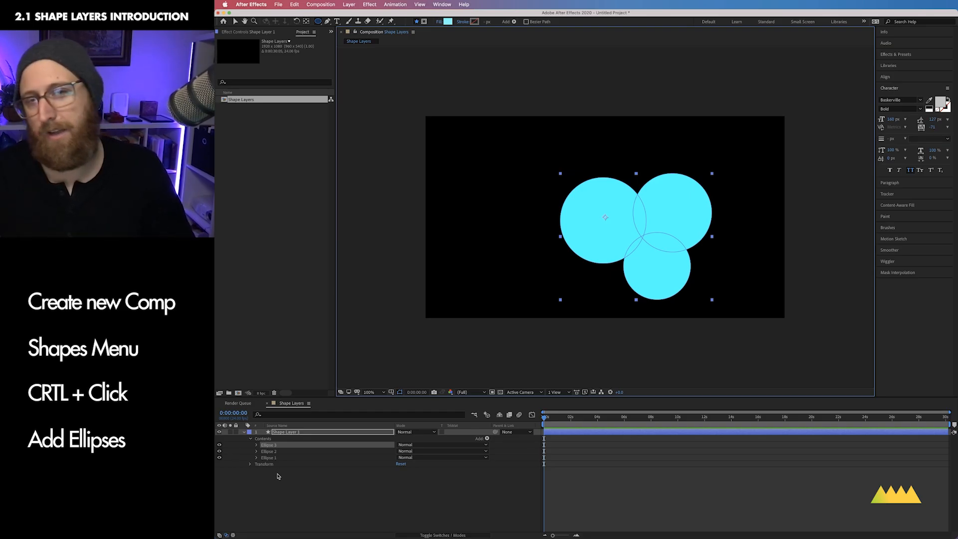
# Delete the shape layer containing the three circles
pyautogui.click(309, 432)
pyautogui.press('BackSpace')
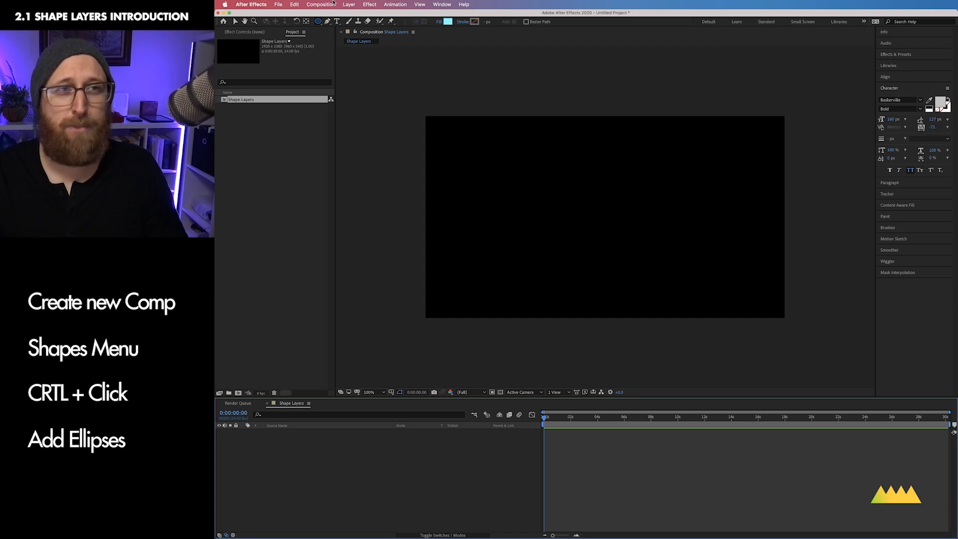
# Add a fresh empty shape layer to the composition and expand it to show Contents and Transform
pyautogui.click(348, 4)
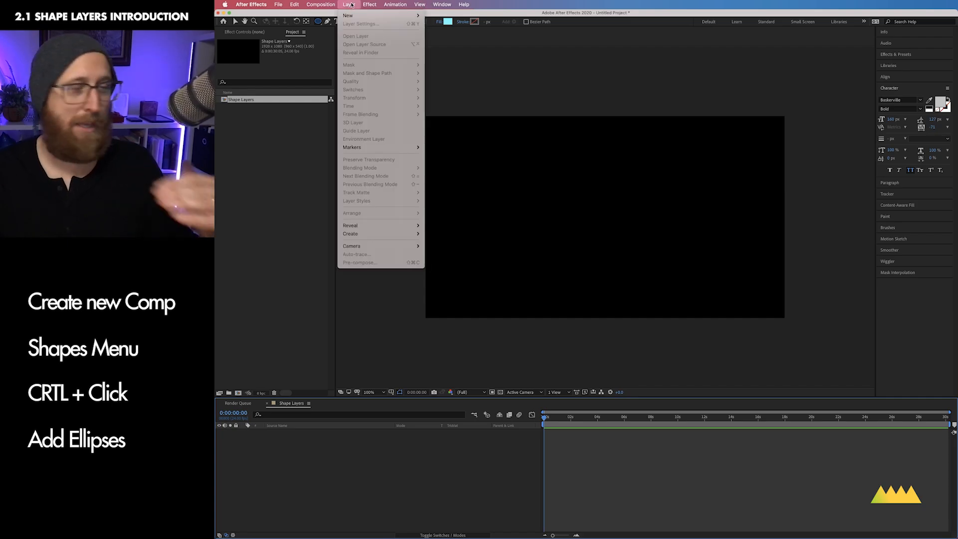
pyautogui.moveTo(353, 16)
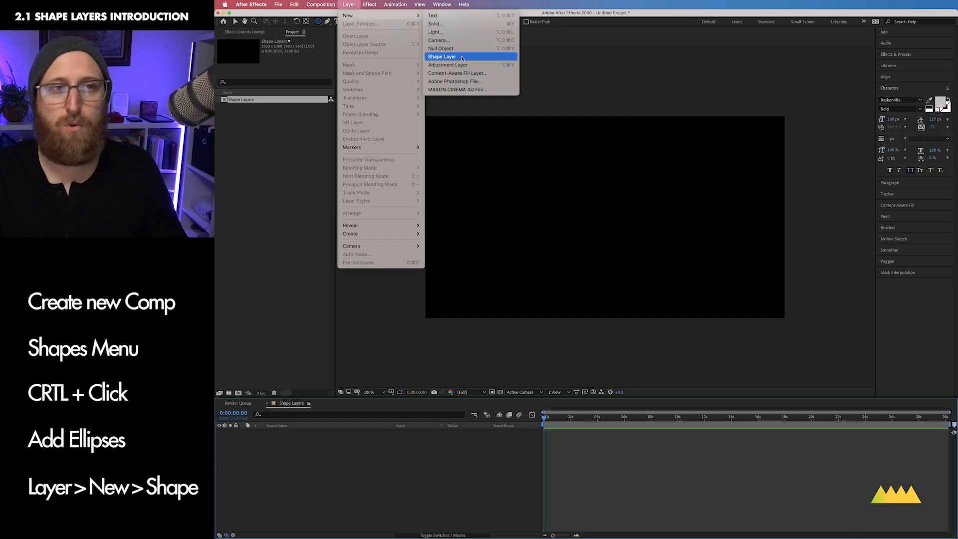
pyautogui.click(442, 57)
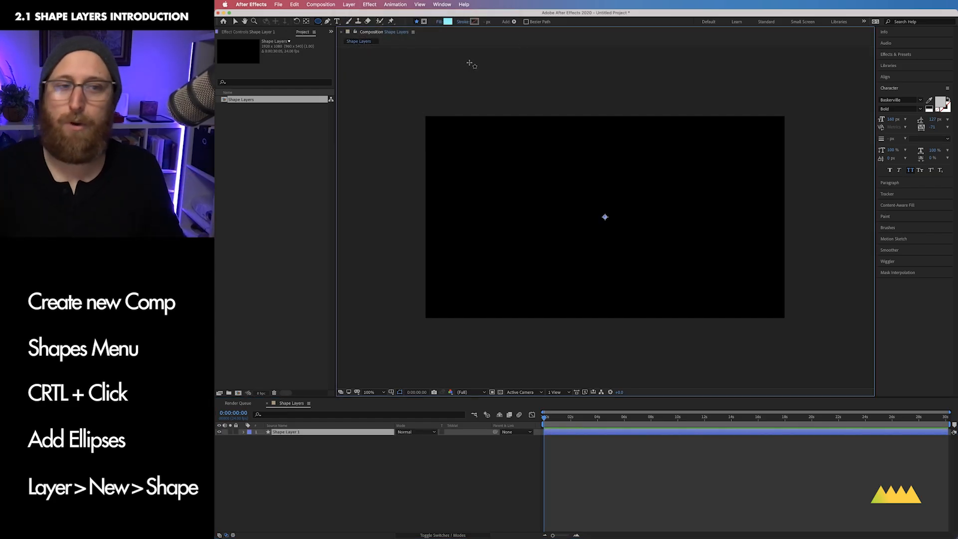
pyautogui.click(297, 434)
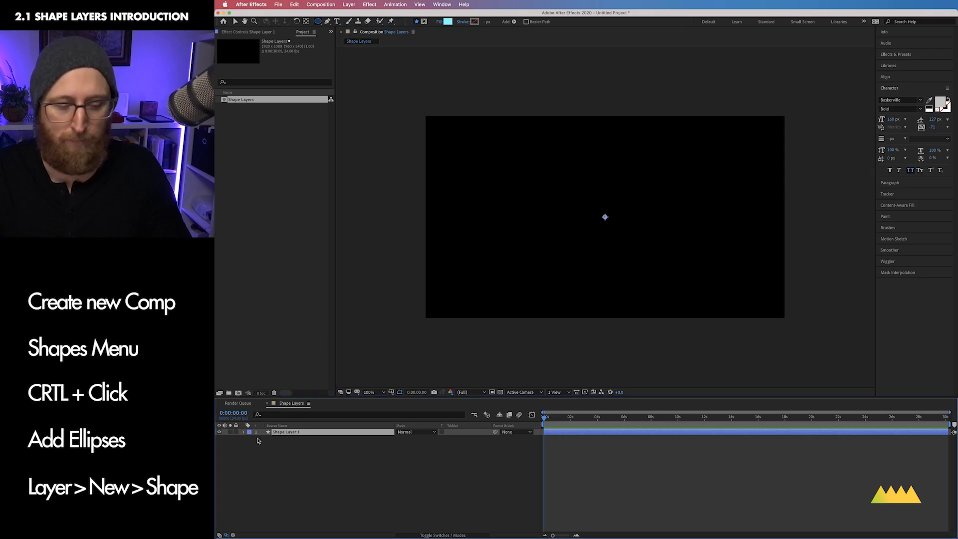
pyautogui.click(244, 433)
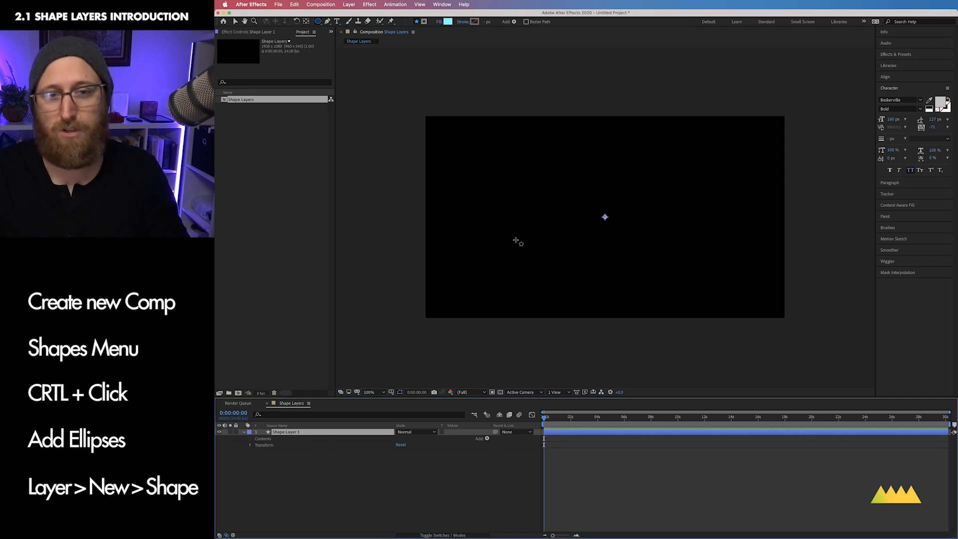
# With the Ellipse Tool, draw a small central circle and two larger circles overlapping it on either side within the shape layer, and deselect the layer
pyautogui.click(318, 21)
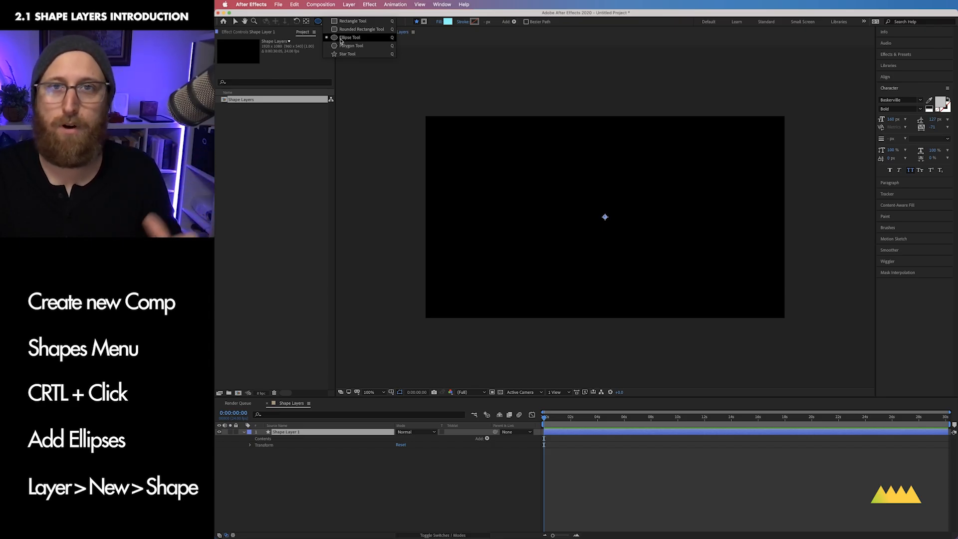
pyautogui.click(341, 40)
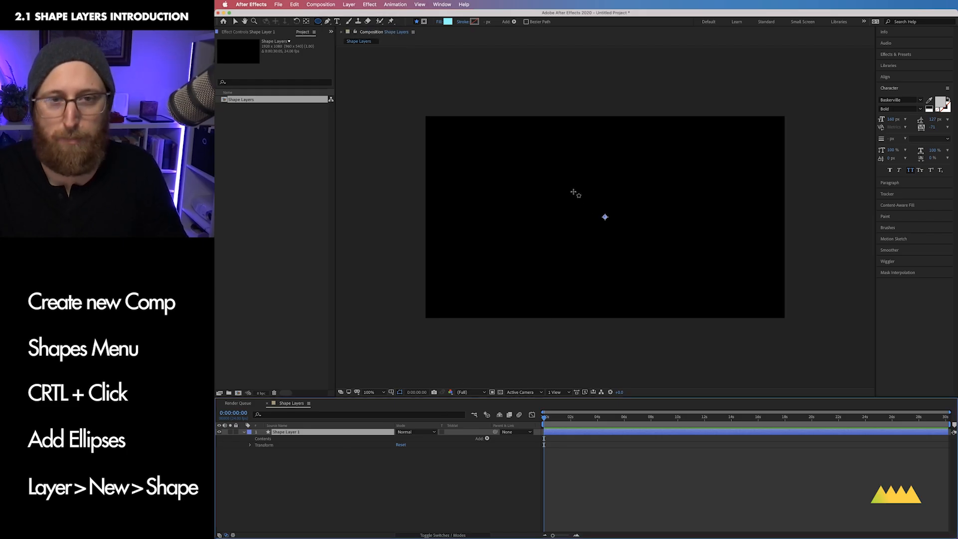
pyautogui.moveTo(571, 190); pyautogui.dragTo(663, 313)
pyautogui.moveTo(657, 237); pyautogui.dragTo(702, 202)
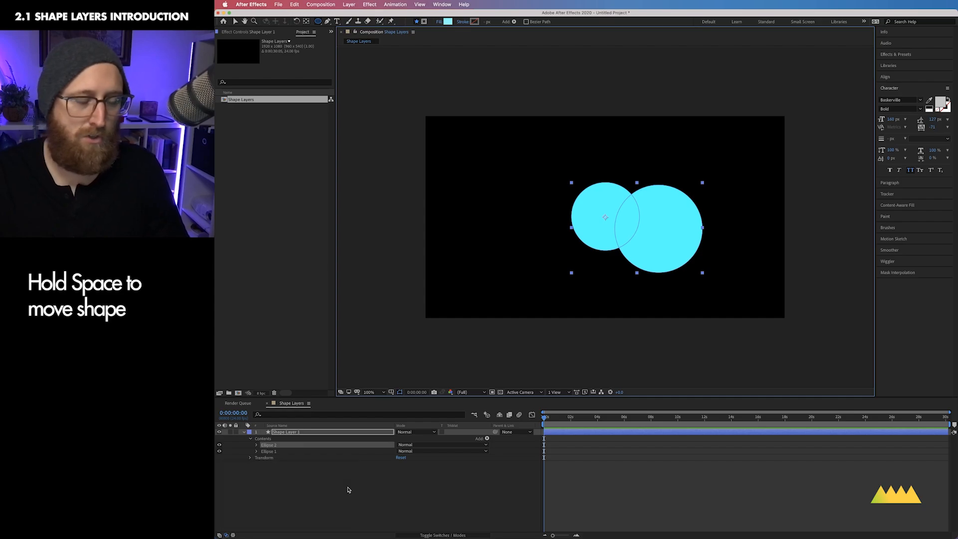
pyautogui.moveTo(528, 226)
pyautogui.mouseDown()
pyautogui.moveTo(605, 304)
pyautogui.moveTo(593, 285)
pyautogui.mouseUp()
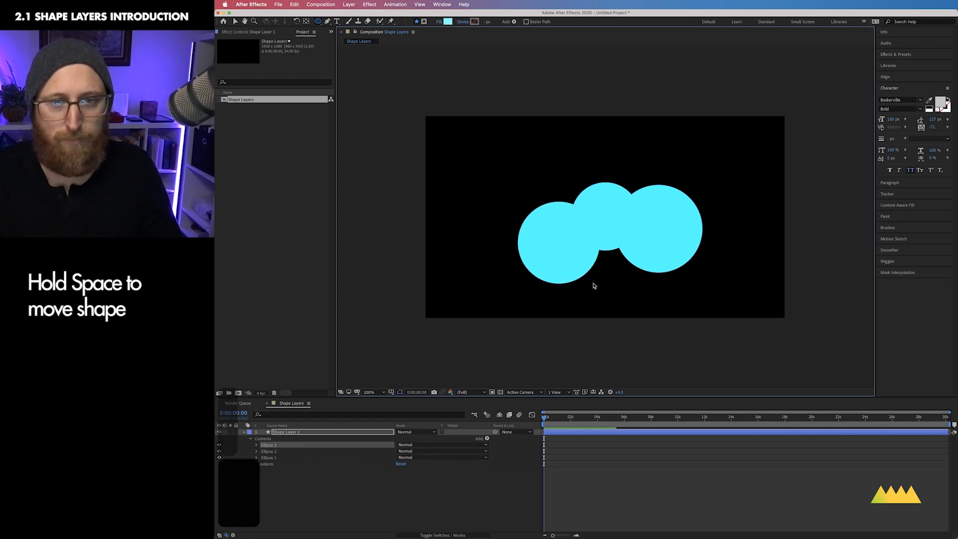
pyautogui.click(332, 504)
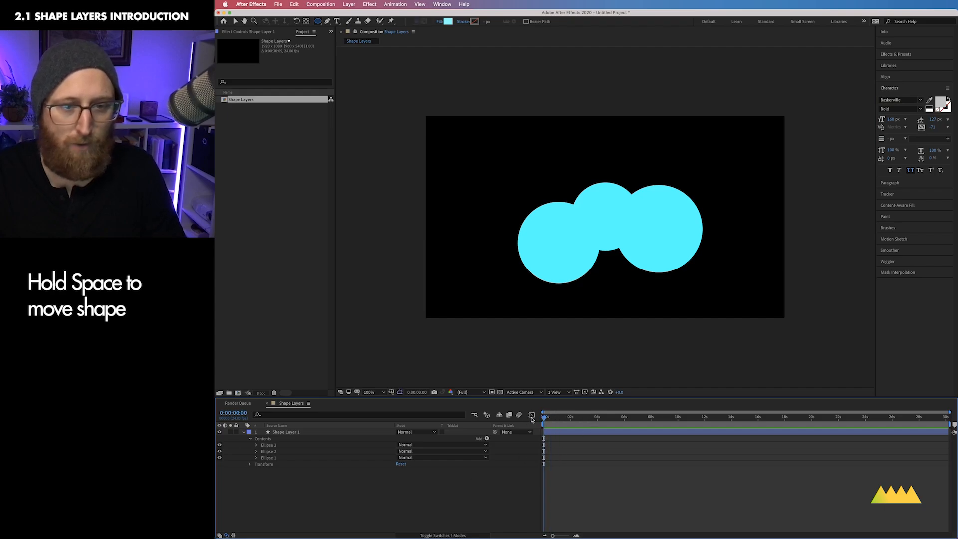
# Expand the Ellipse 1, 2 and 3 groups in the layer's Contents and enlarge the timeline to fit their properties
pyautogui.click(266, 433)
pyautogui.click(265, 439)
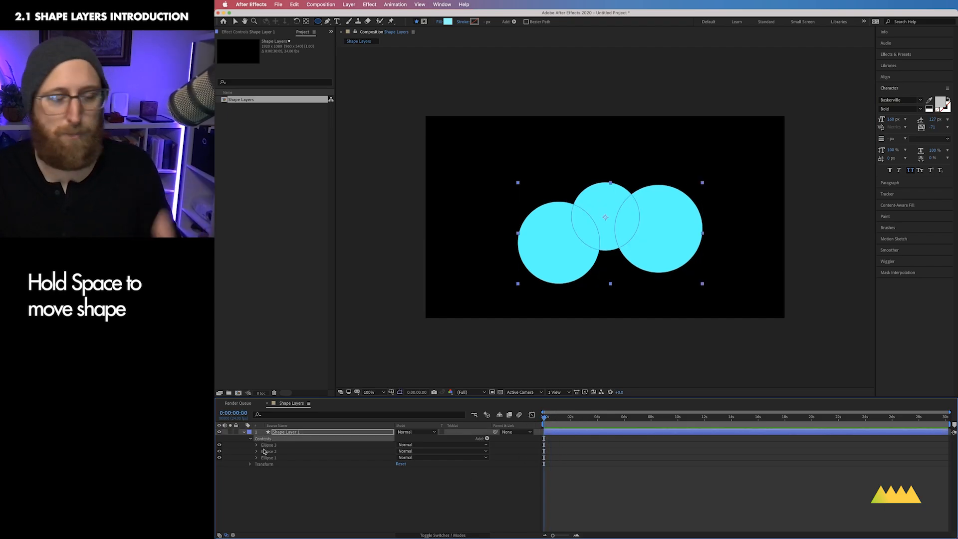
pyautogui.click(266, 445)
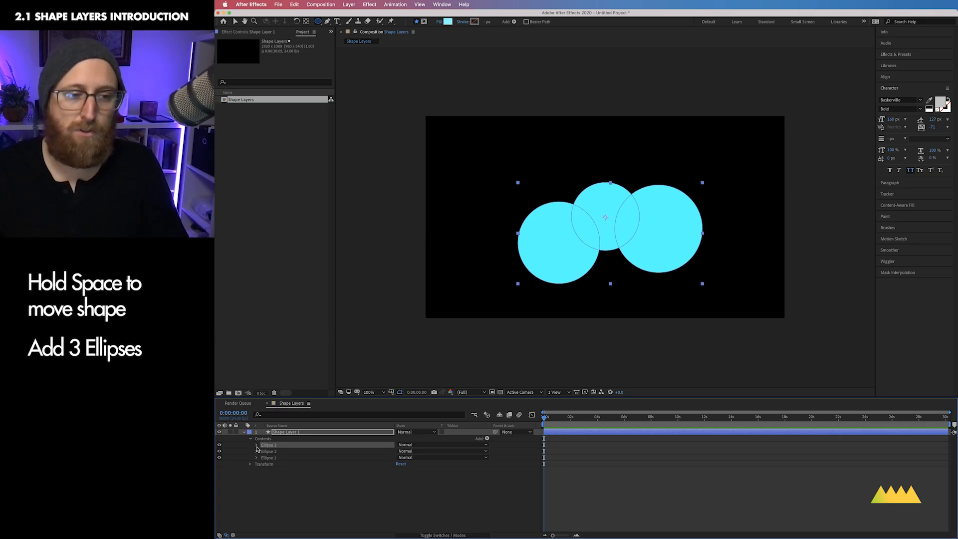
pyautogui.click(257, 445)
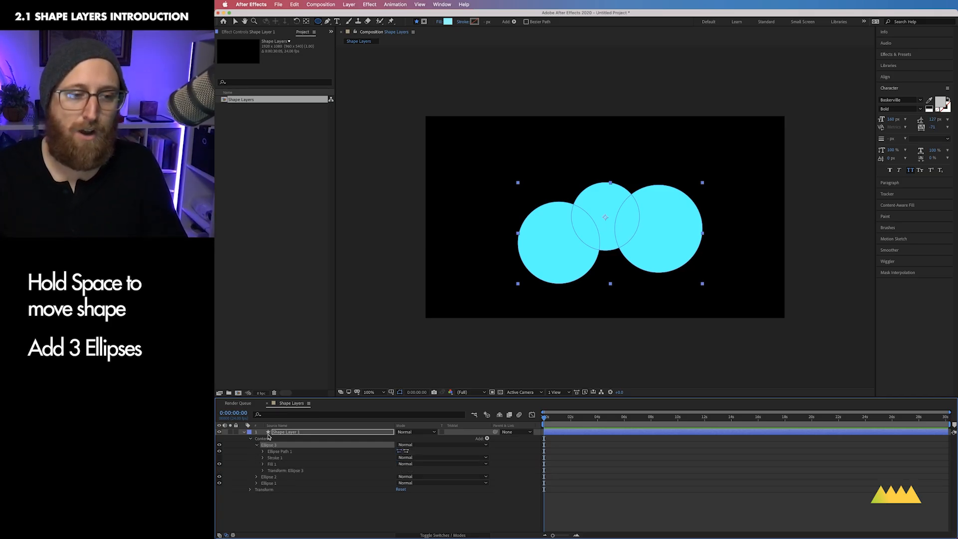
pyautogui.click(257, 477)
pyautogui.click(257, 509)
pyautogui.moveTo(467, 398); pyautogui.dragTo(467, 340)
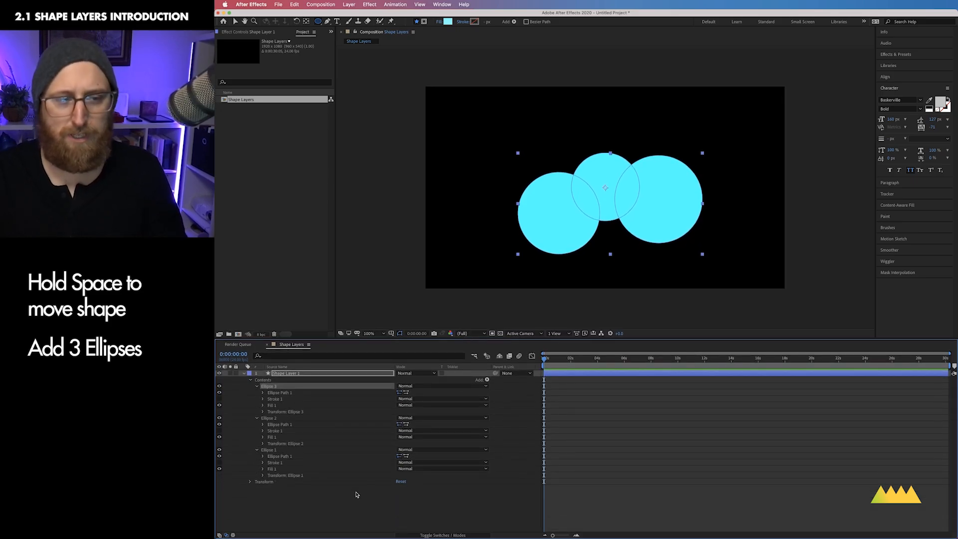
# Convert Ellipse Path 1 in the Ellipse 3 group to a Bezier path and select the converted path
pyautogui.click(270, 394)
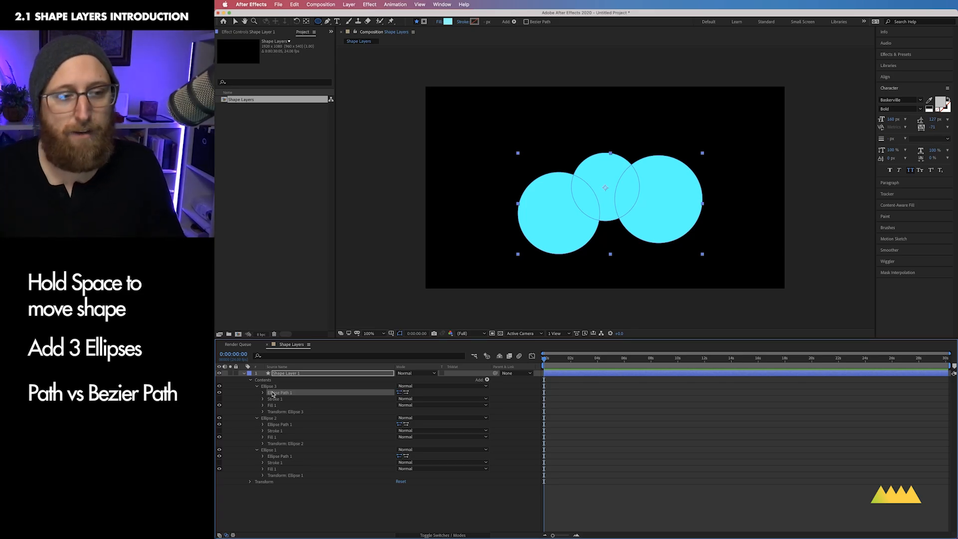
pyautogui.click(263, 393)
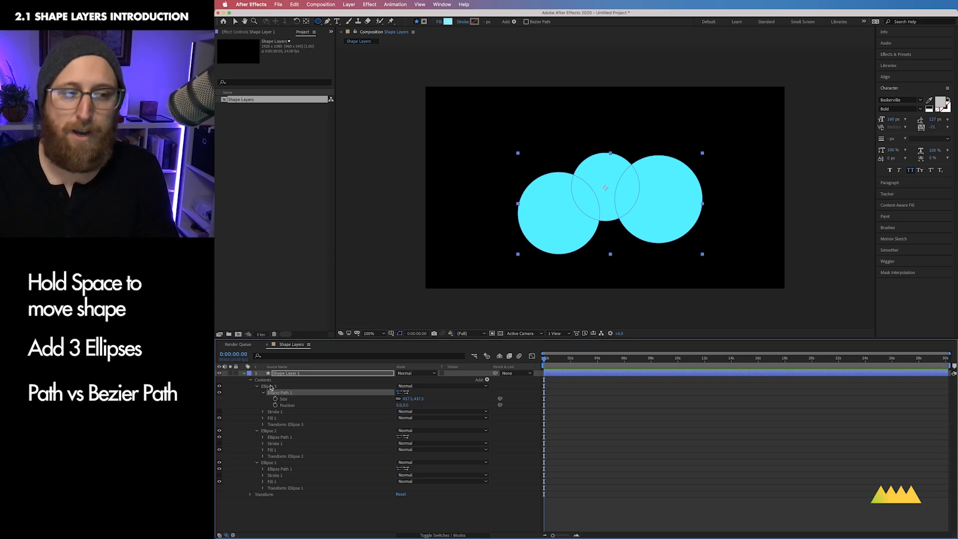
pyautogui.click(271, 388)
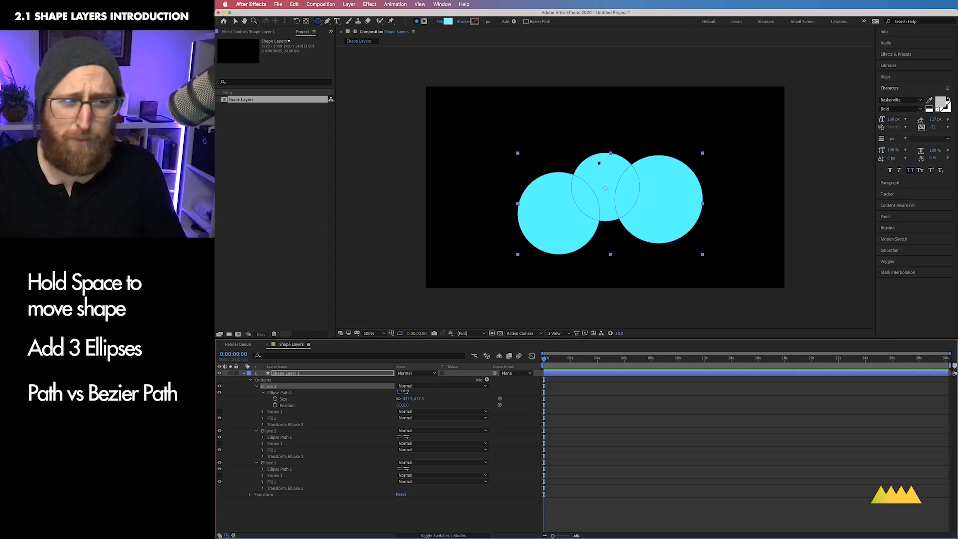
pyautogui.click(283, 391)
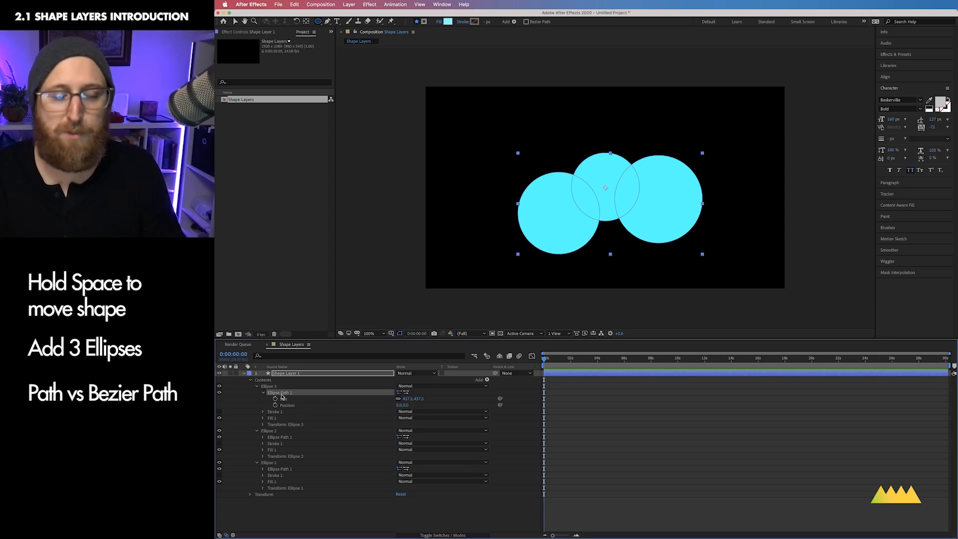
pyautogui.rightClick(283, 395)
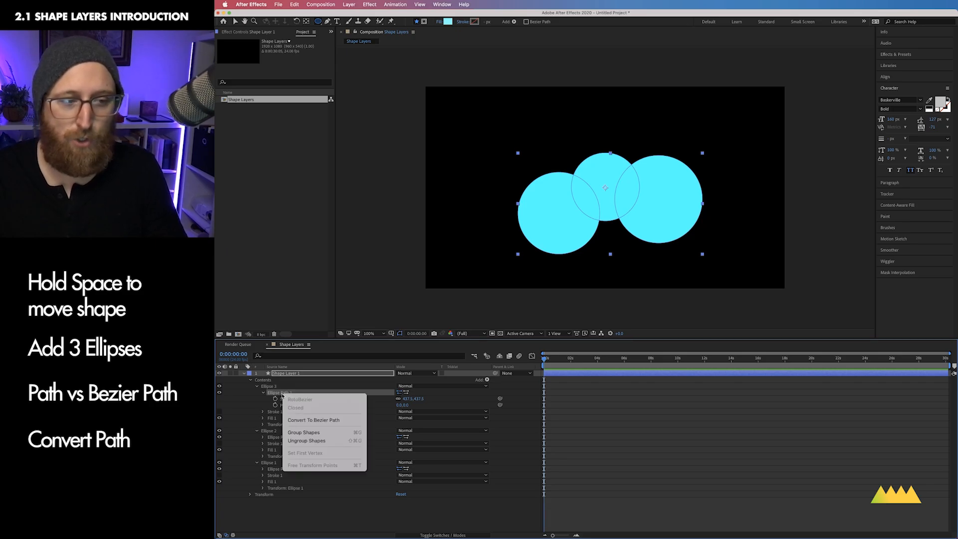
pyautogui.click(303, 421)
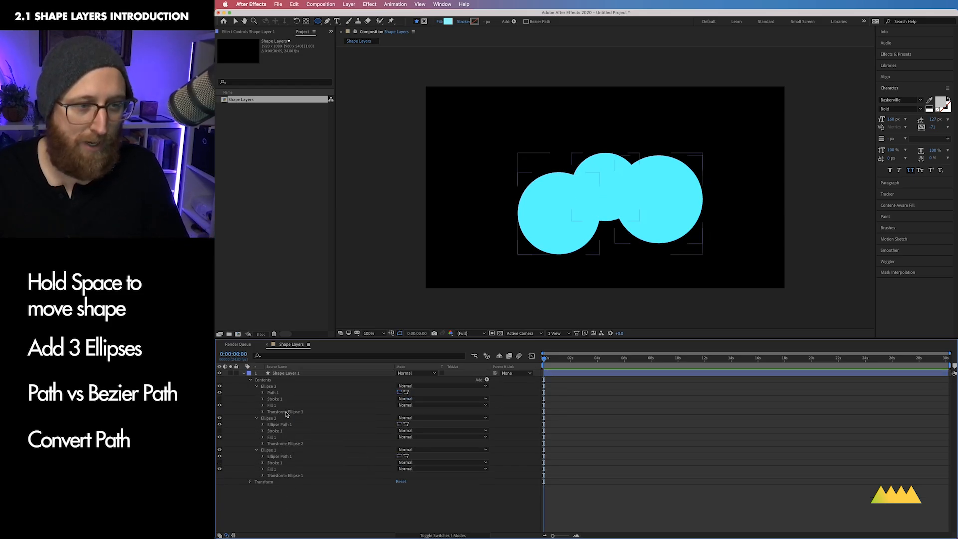
pyautogui.click(274, 392)
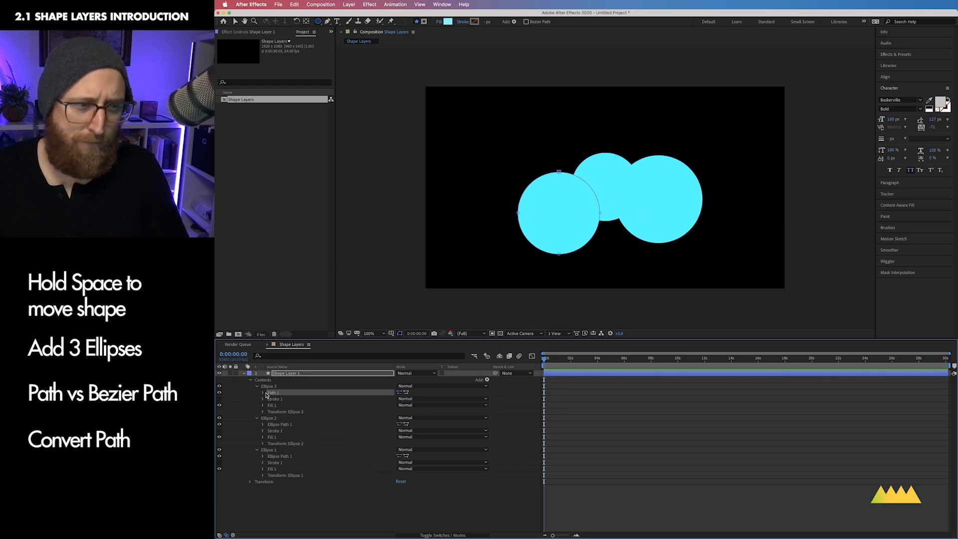
# Reshape Ellipse 3 by pulling the top point of its Bezier path down towards the middle of the circle
pyautogui.click(263, 392)
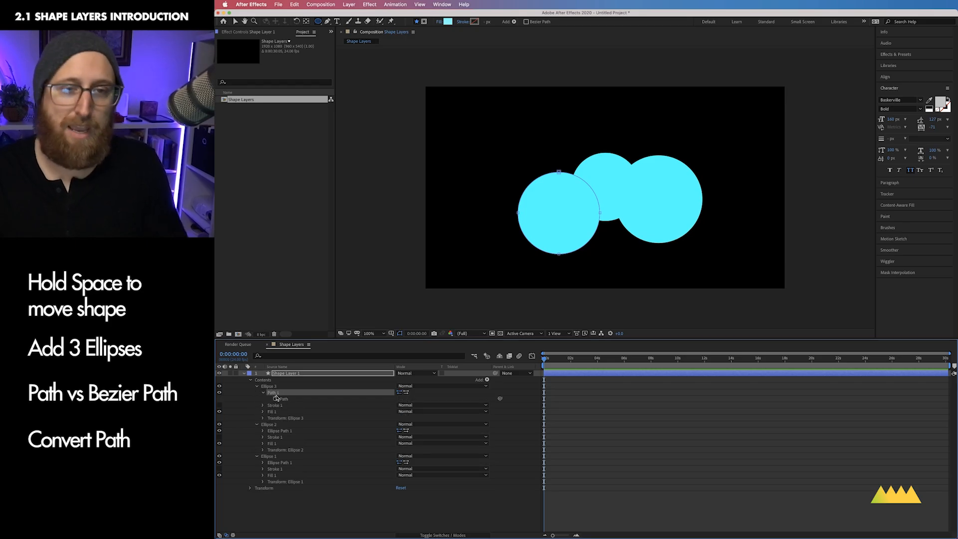
pyautogui.press('v')
pyautogui.click(559, 172)
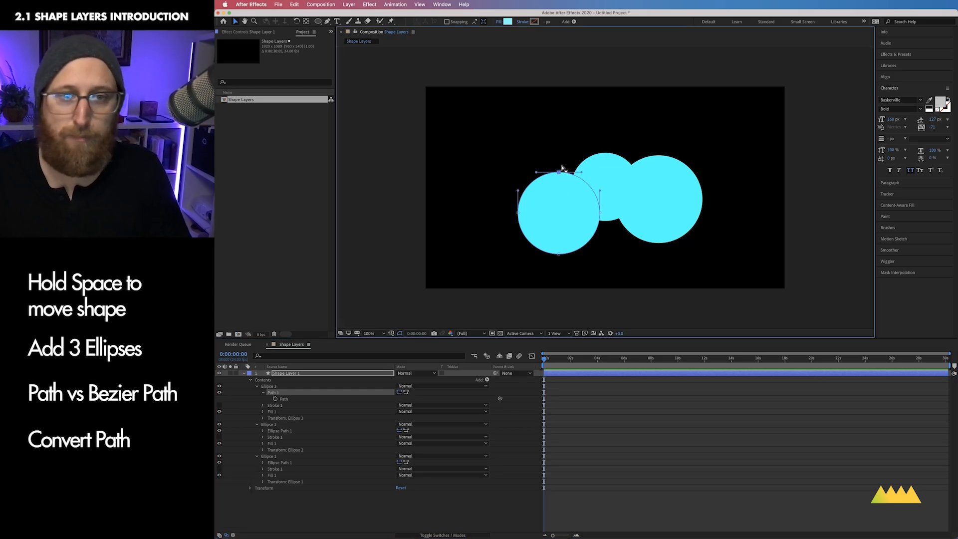
pyautogui.moveTo(559, 173); pyautogui.dragTo(558, 224)
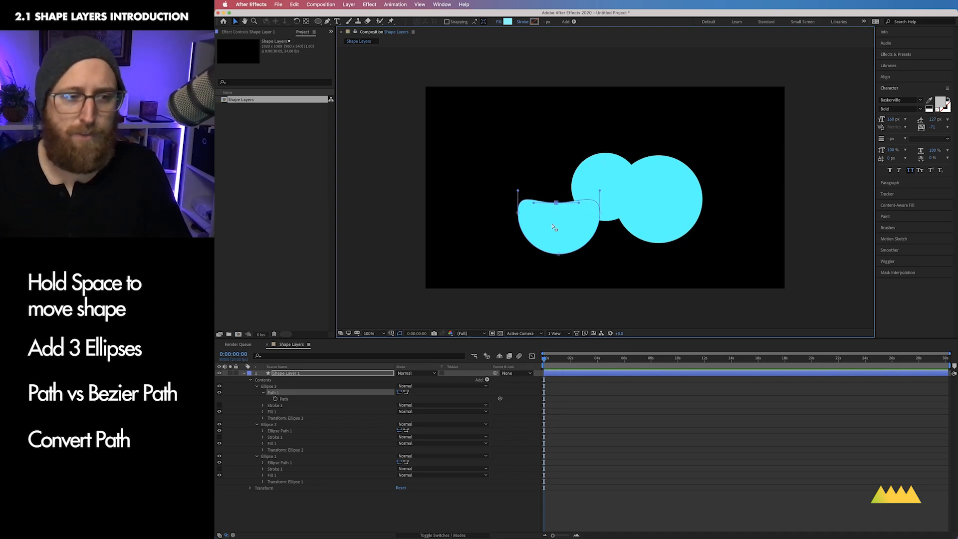
# Try squashing and stretching Ellipse 2 with its bounding box handles, and undo these changes together with the Ellipse 3 path edit
pyautogui.click(271, 425)
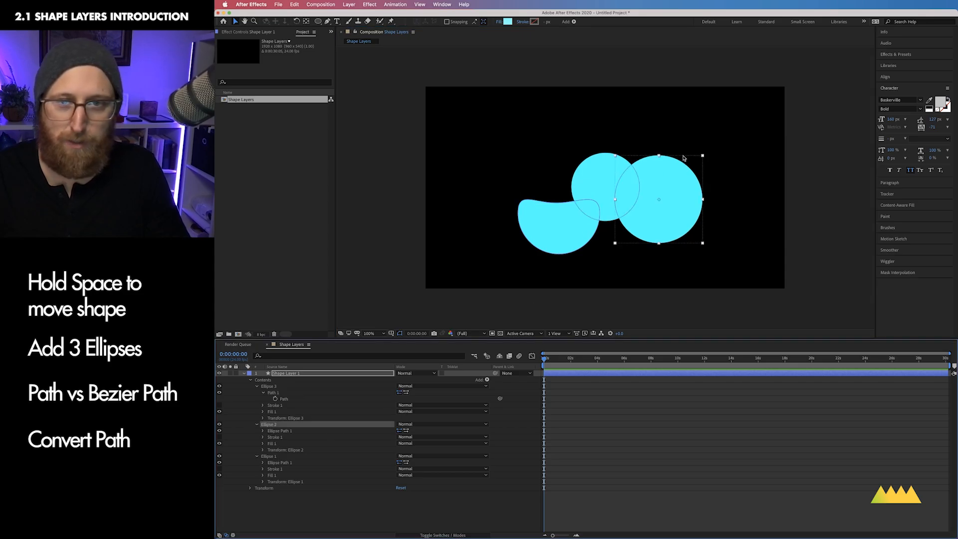
pyautogui.moveTo(659, 156)
pyautogui.mouseDown()
pyautogui.moveTo(658, 167)
pyautogui.moveTo(659, 144)
pyautogui.mouseUp()
pyautogui.press('super+z')
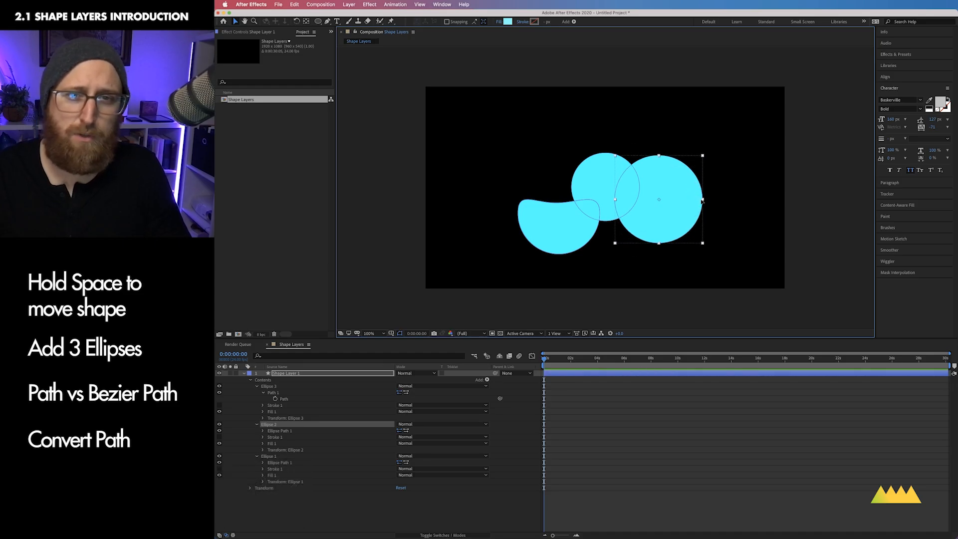
pyautogui.moveTo(702, 200); pyautogui.dragTo(680, 201)
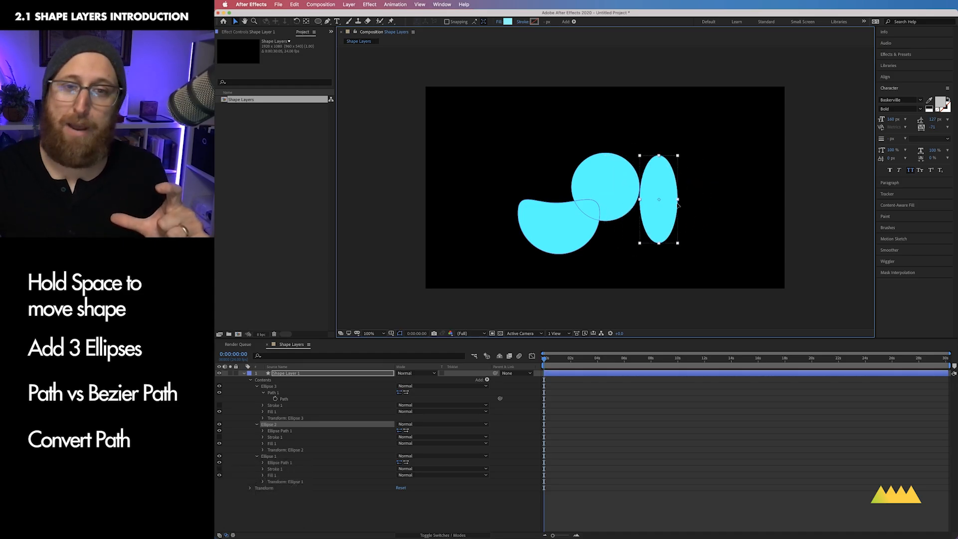
pyautogui.press('super+z')
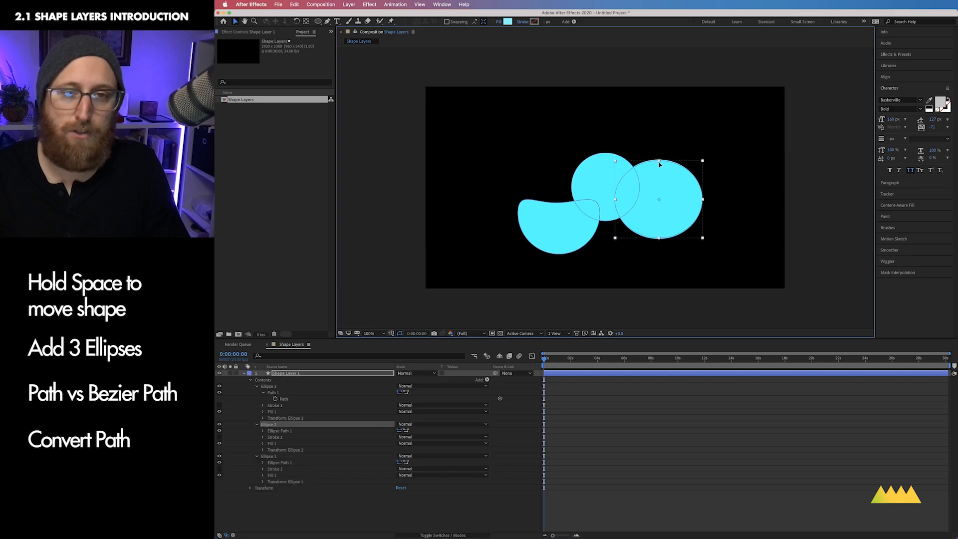
pyautogui.moveTo(659, 157)
pyautogui.mouseDown()
pyautogui.moveTo(660, 172)
pyautogui.moveTo(661, 156)
pyautogui.mouseUp()
pyautogui.press('super+z')
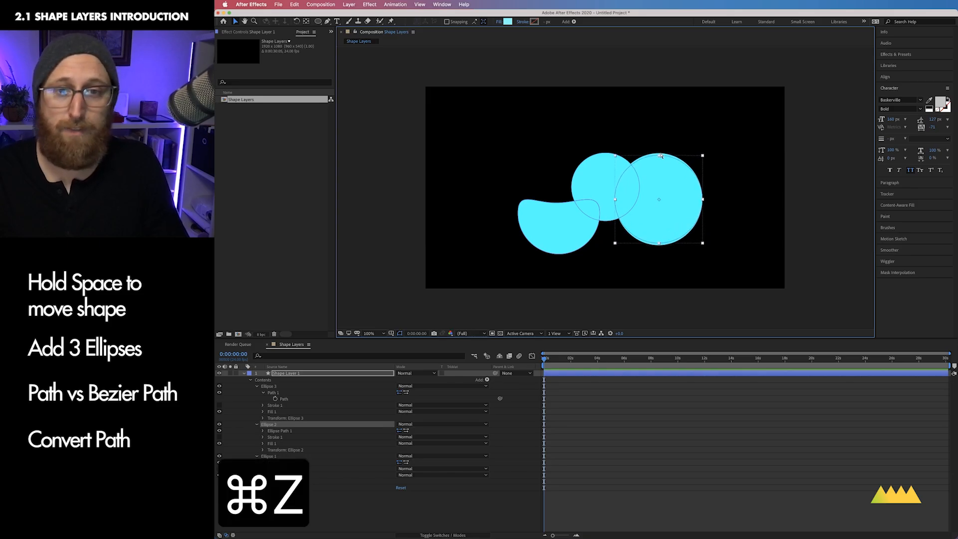
pyautogui.press('super+z')
pyautogui.press('super+z')
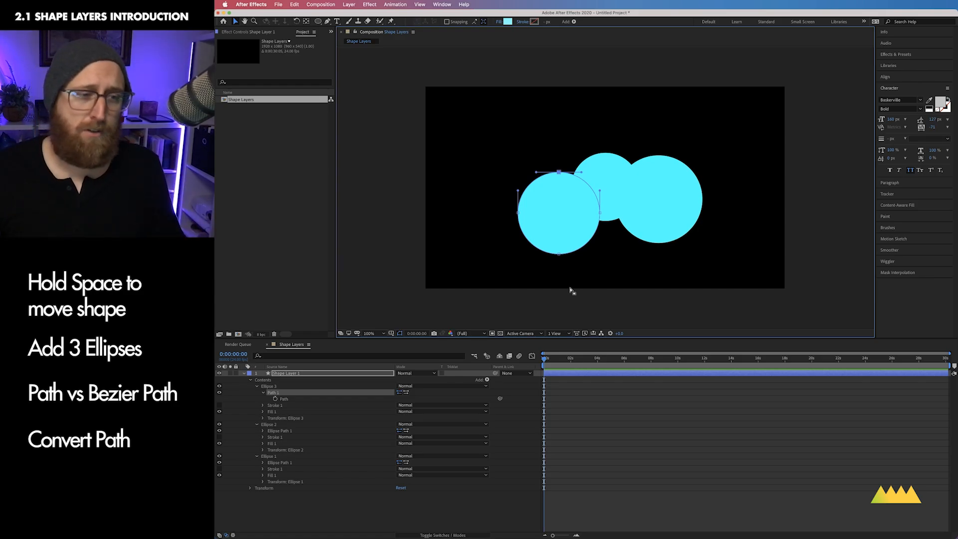
# In the Ellipse 3 group, collapse Path 1 and expand the Transform: Ellipse 3 properties
pyautogui.click(258, 387)
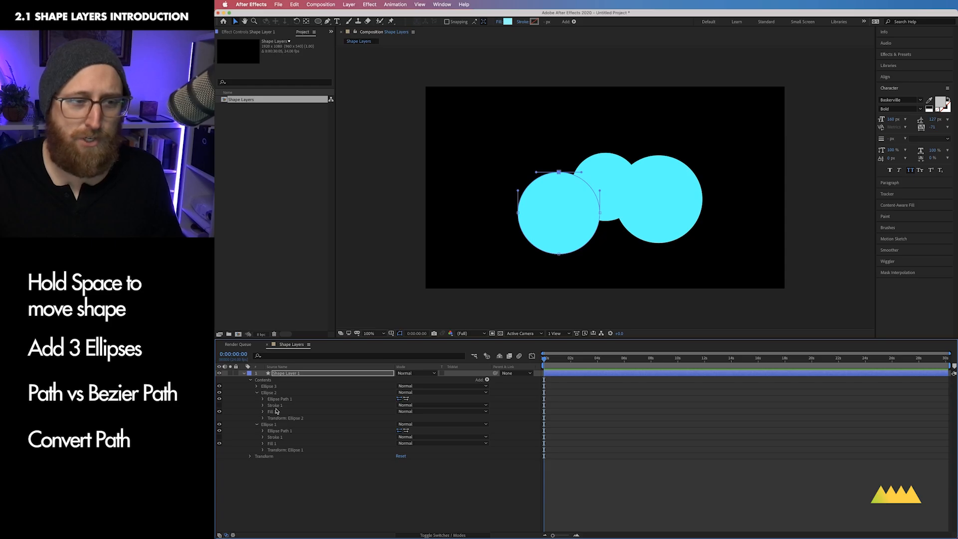
pyautogui.click(257, 387)
pyautogui.click(263, 393)
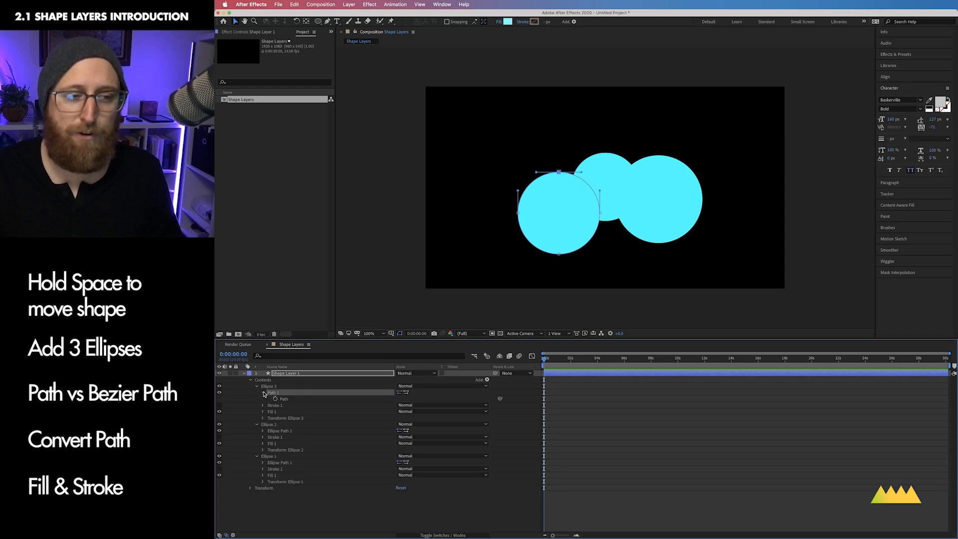
pyautogui.click(264, 393)
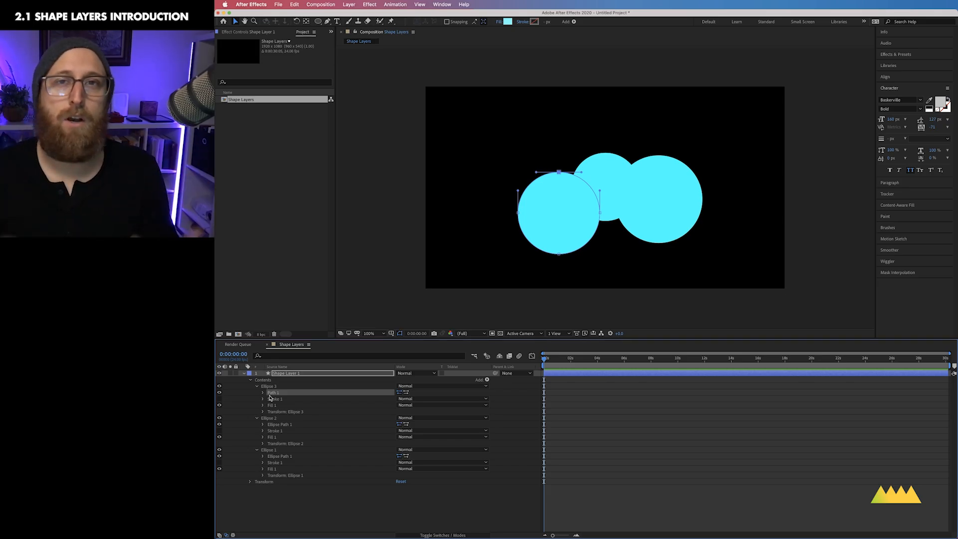
pyautogui.click(263, 412)
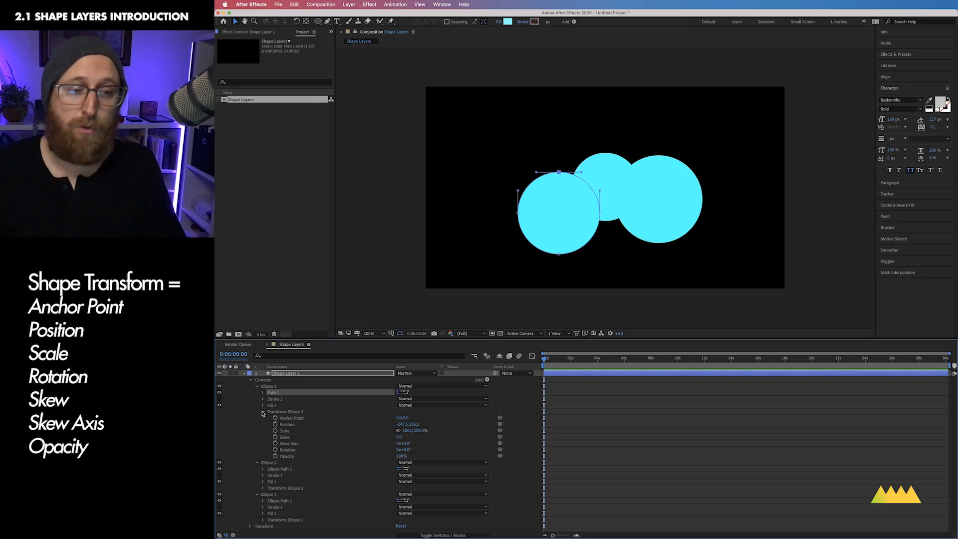
# Set Ellipse 3's scale to about 93%, skew axis to 48° and rotation to 14°, and undo a trial opacity reduction
pyautogui.moveTo(408, 431); pyautogui.dragTo(393, 459)
pyautogui.press('super+z')
pyautogui.press('super+z')
pyautogui.press('super+z')
pyautogui.press('super+z')
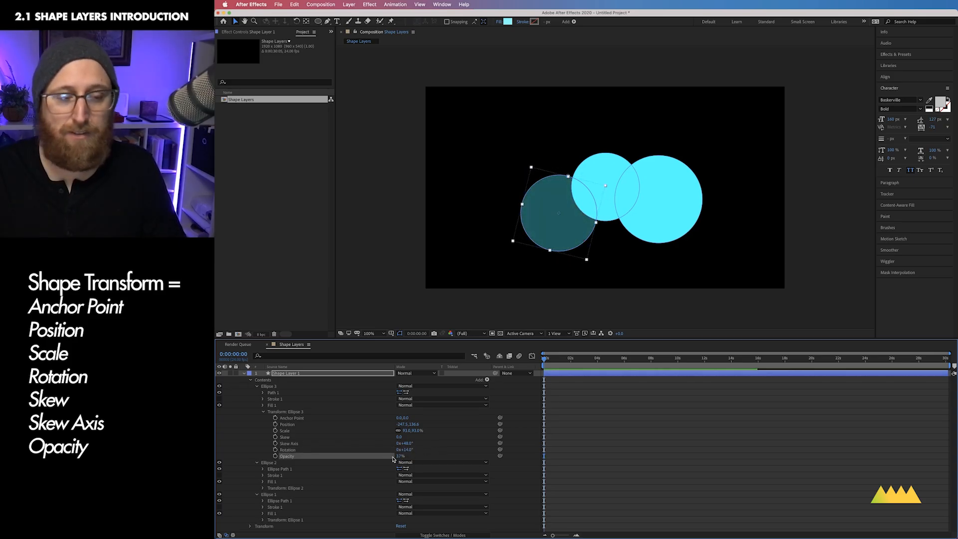
pyautogui.press('super+z')
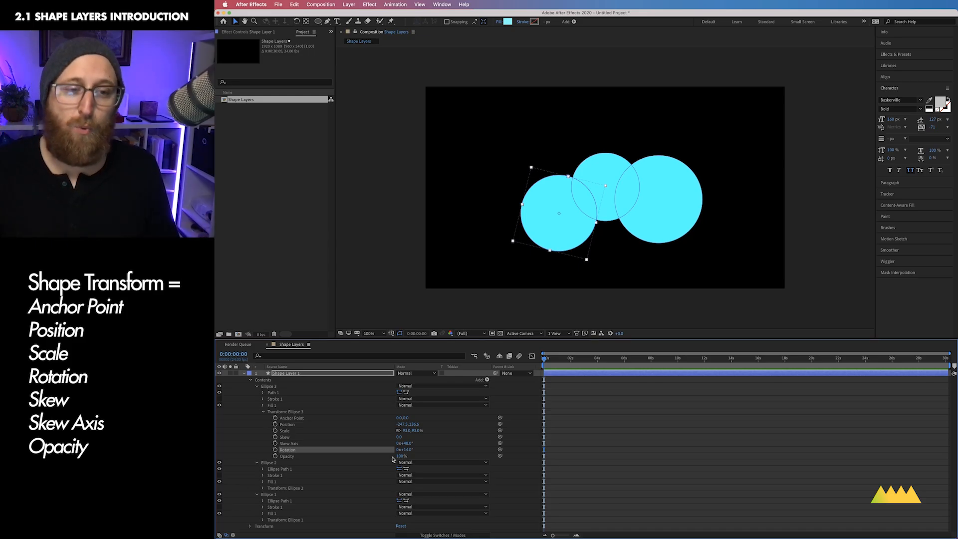
# Examine the blending modes offered for Ellipse 3's Stroke 1 and for the whole shape layer, collapsing Transform: Ellipse 3
pyautogui.click(435, 398)
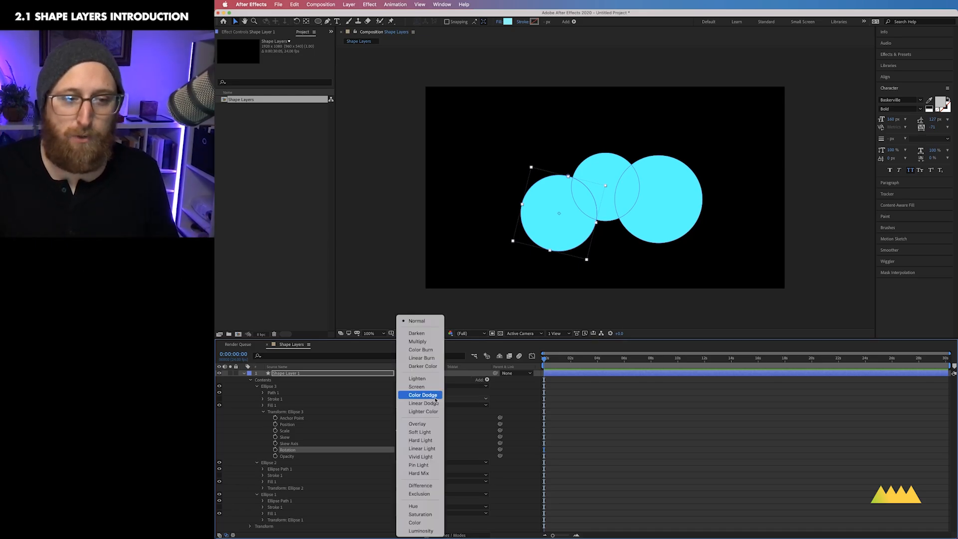
pyautogui.click(361, 400)
pyautogui.click(276, 399)
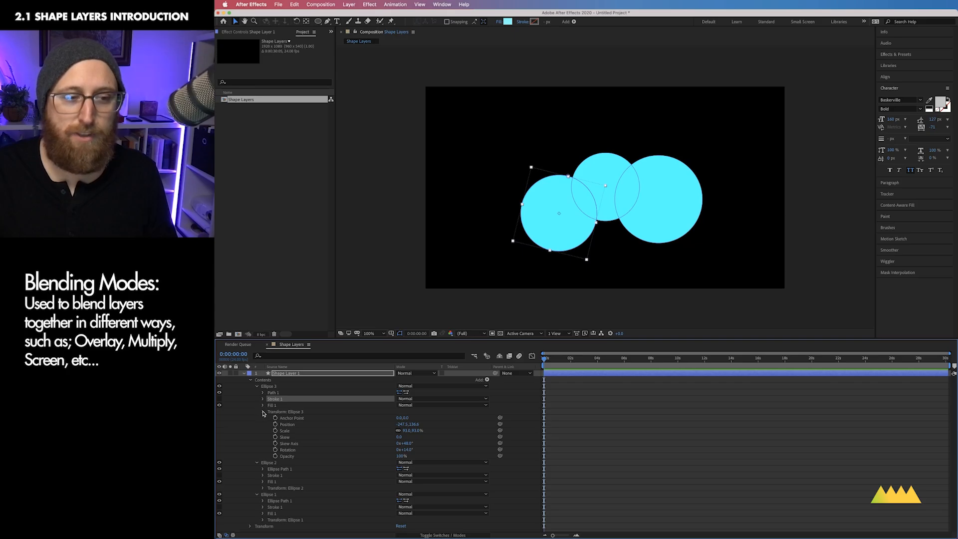
pyautogui.click(263, 412)
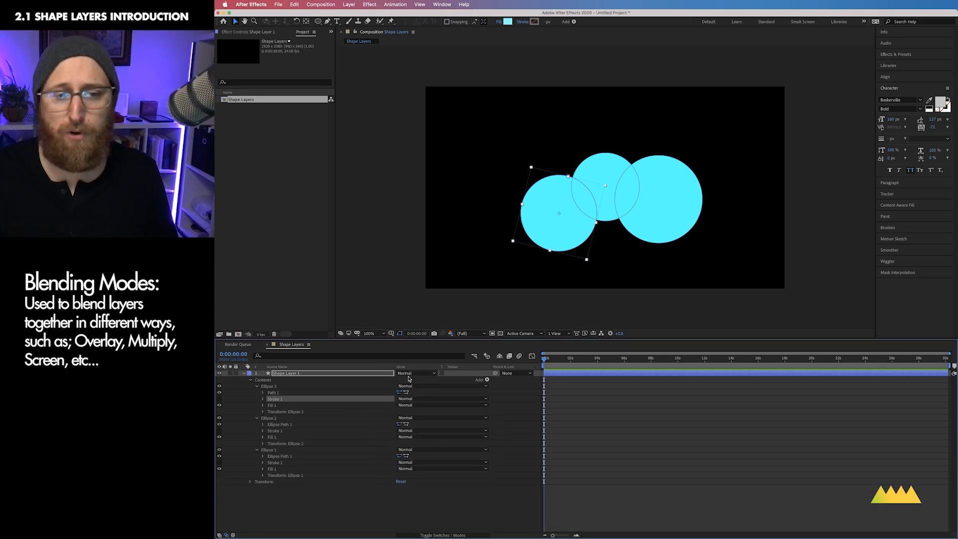
pyautogui.click(347, 376)
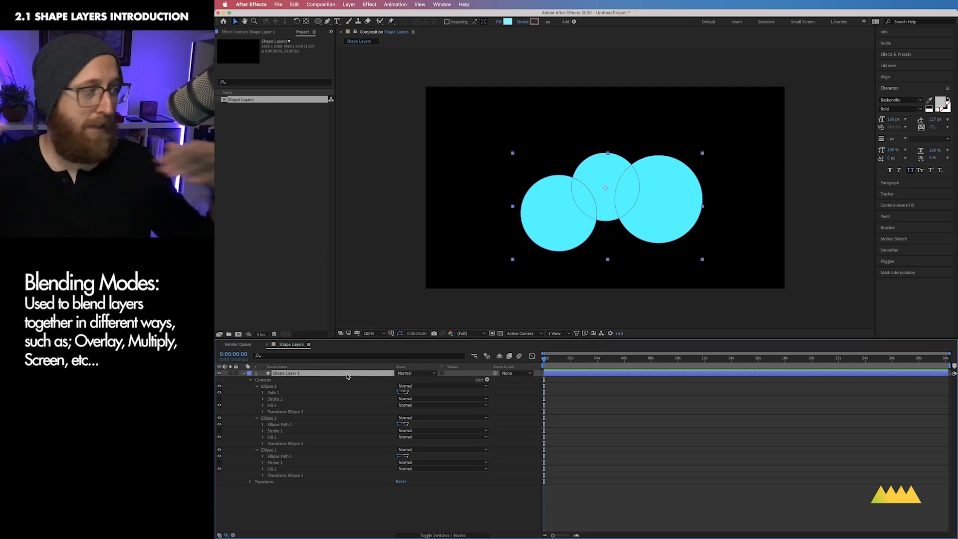
pyautogui.click(413, 373)
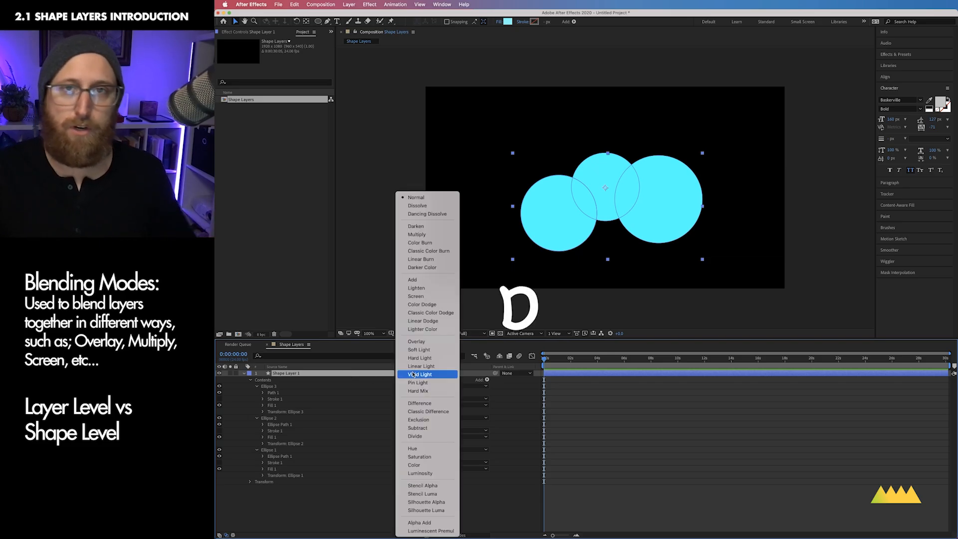
pyautogui.click(324, 512)
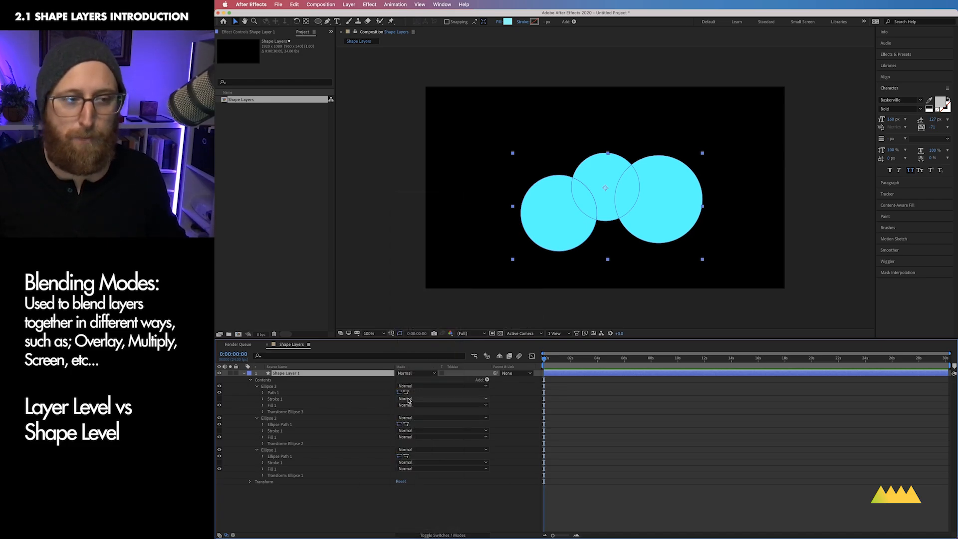
# Try the Difference blending mode on the Ellipse 3 group and return it to Normal
pyautogui.click(272, 386)
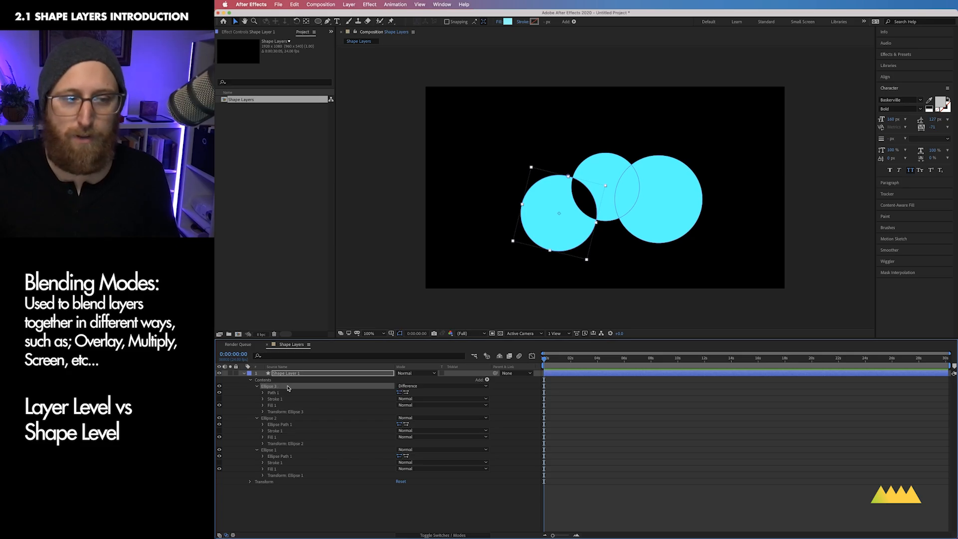
pyautogui.click(424, 386)
pyautogui.click(429, 320)
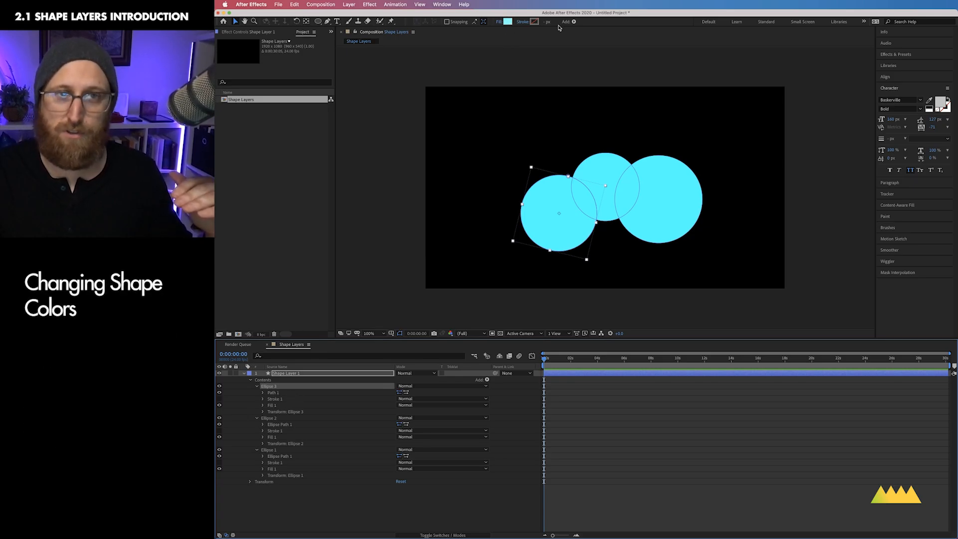
# Change Ellipse 3's fill colour to a dark teal
pyautogui.click(508, 22)
pyautogui.moveTo(739, 399); pyautogui.dragTo(731, 421)
pyautogui.click(823, 359)
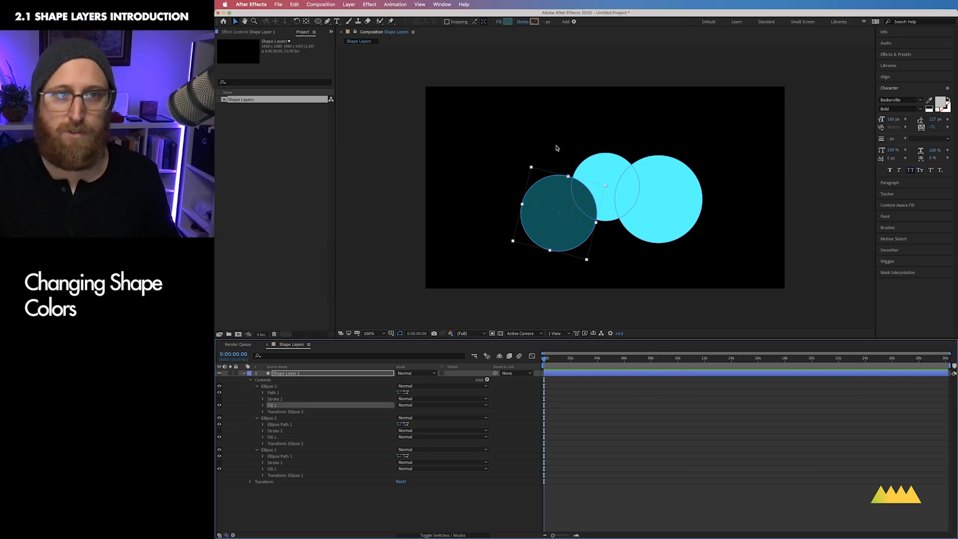
# Change Ellipse 2's fill colour to the coral red FF5F5F
pyautogui.click(273, 418)
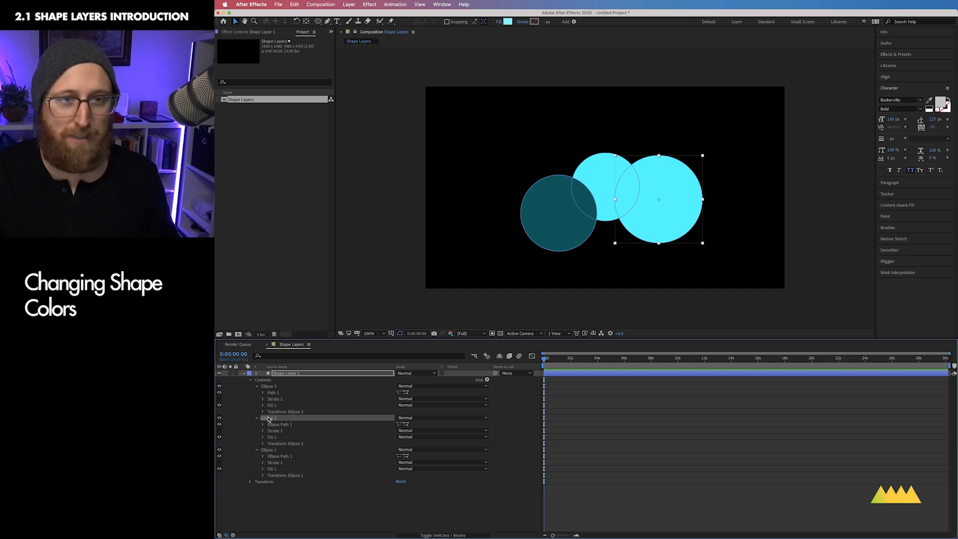
pyautogui.click(507, 22)
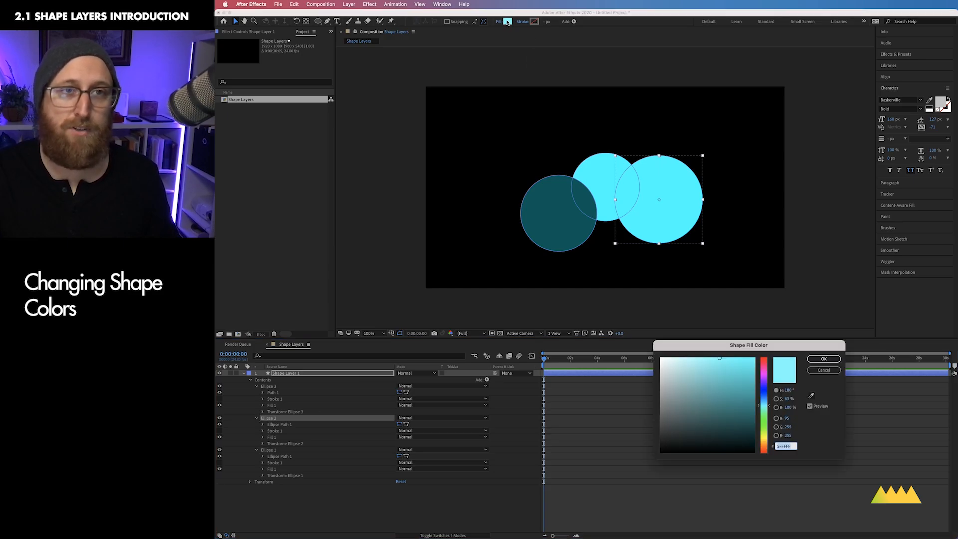
pyautogui.click(763, 358)
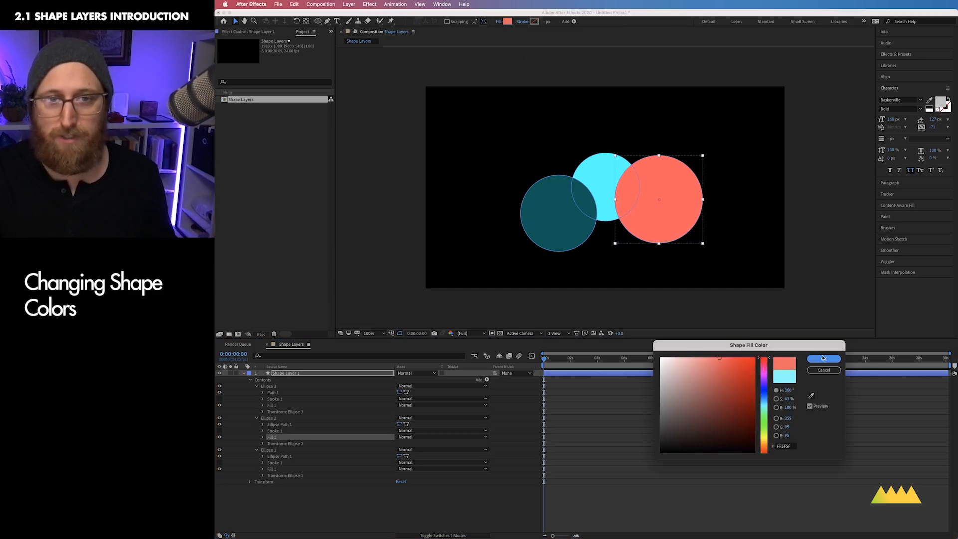
pyautogui.click(823, 359)
# Remove the fill from Ellipse 1 by setting its fill type to None
pyautogui.click(264, 451)
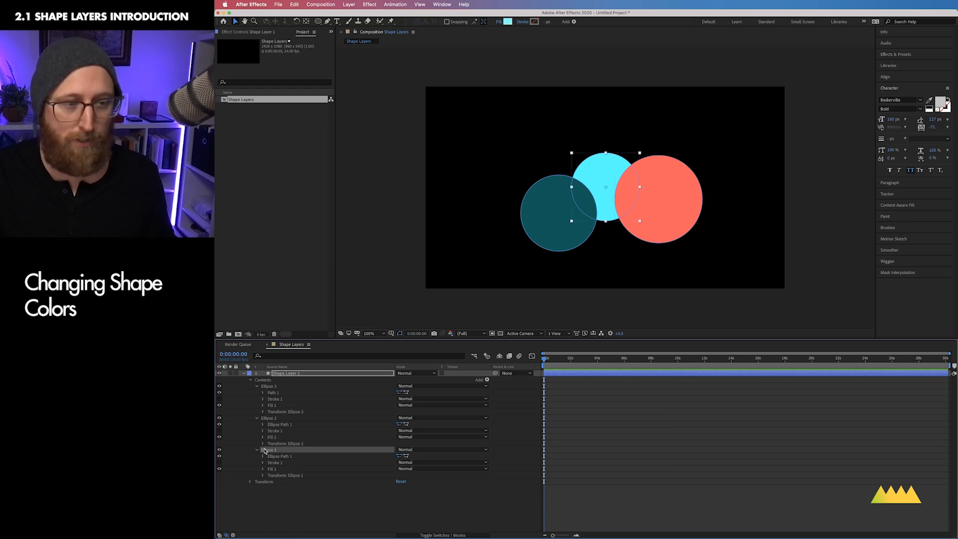
pyautogui.click(499, 23)
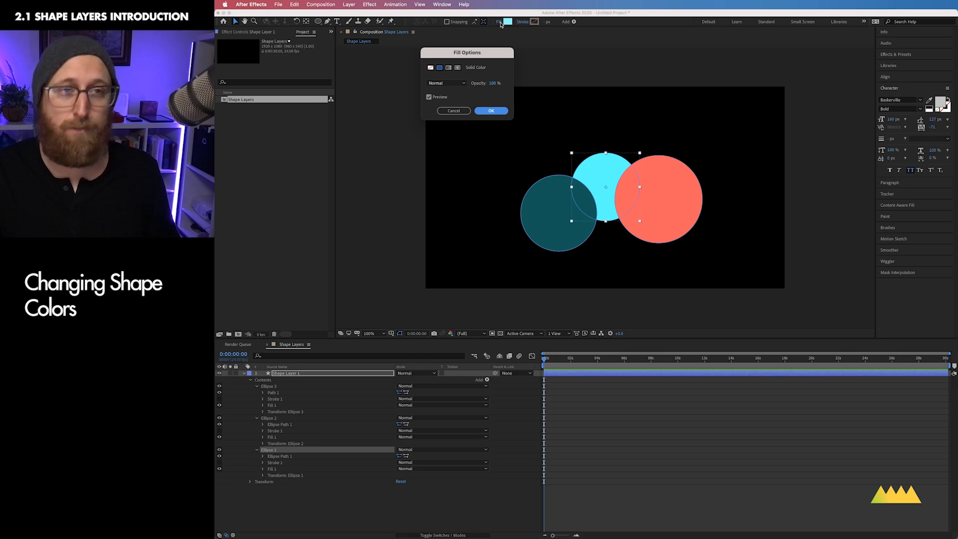
pyautogui.click(430, 68)
pyautogui.click(489, 111)
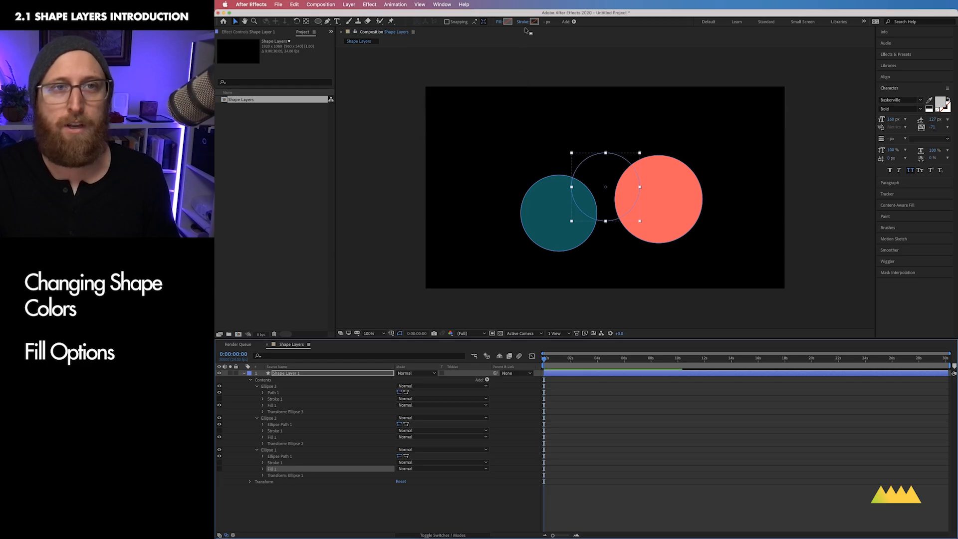
# Give Ellipse 1 a solid colour stroke
pyautogui.click(522, 23)
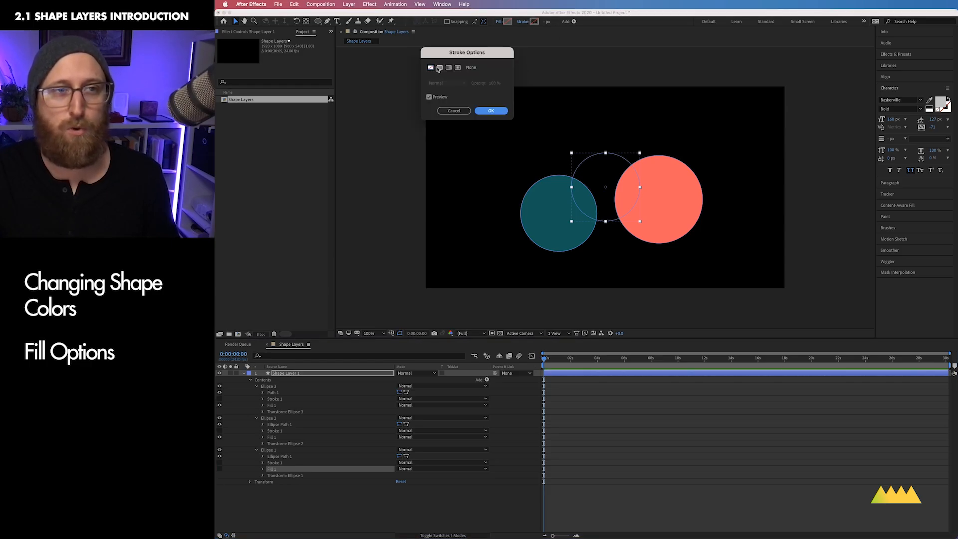
pyautogui.click(439, 68)
pyautogui.click(491, 111)
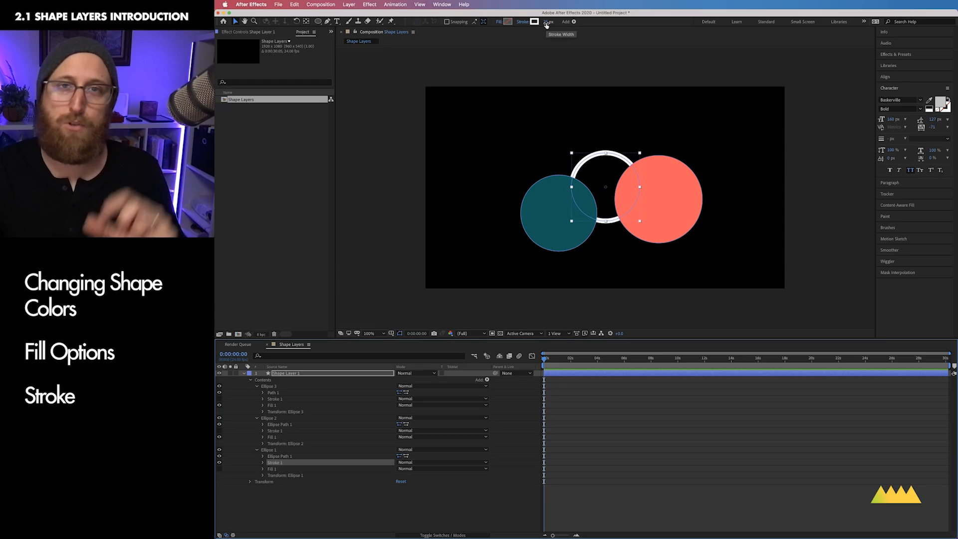
# Adjust Ellipse 1's stroke width, trying 0.5 px and settling on 1 px, and deselect the layer
pyautogui.moveTo(546, 25)
pyautogui.mouseDown()
pyautogui.moveTo(536, 24)
pyautogui.moveTo(751, 42)
pyautogui.moveTo(578, 80)
pyautogui.moveTo(565, 72)
pyautogui.mouseUp()
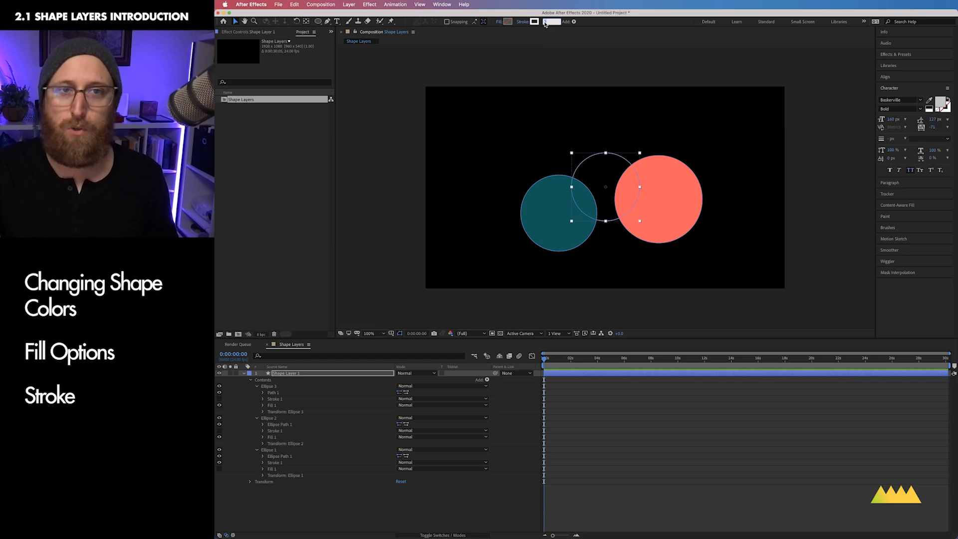
pyautogui.write('.5')
pyautogui.press('Return')
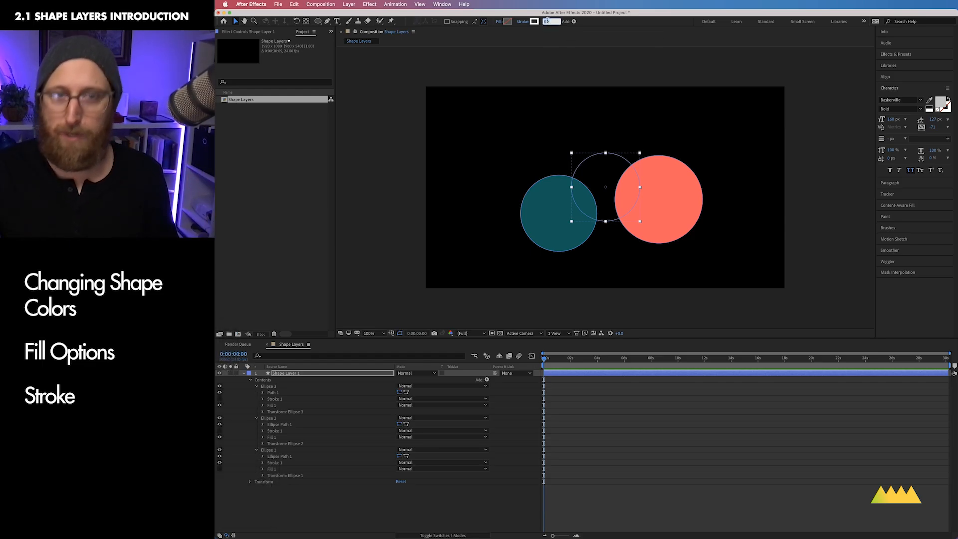
pyautogui.write('1')
pyautogui.press('Return')
pyautogui.click(625, 471)
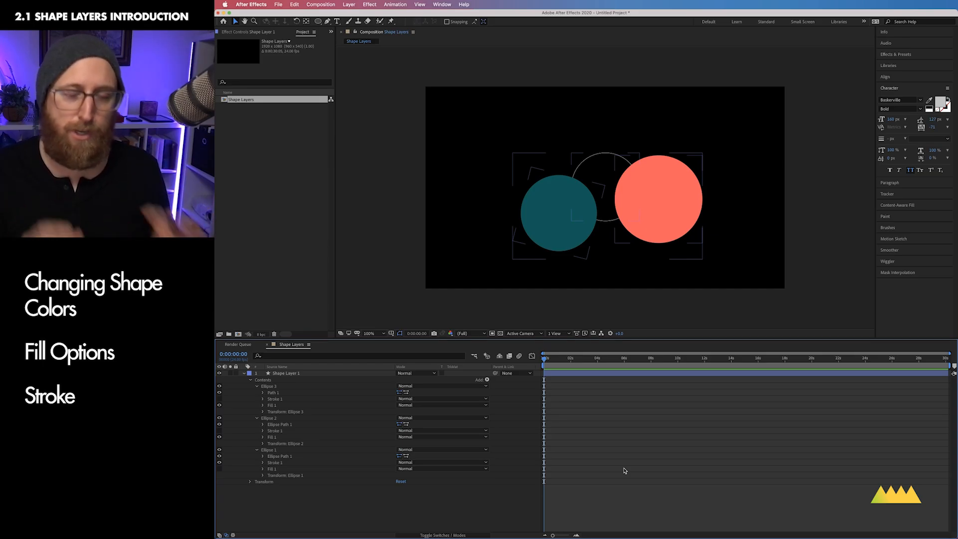
# Change Ellipse 3's fill type to Linear Gradient
pyautogui.click(269, 386)
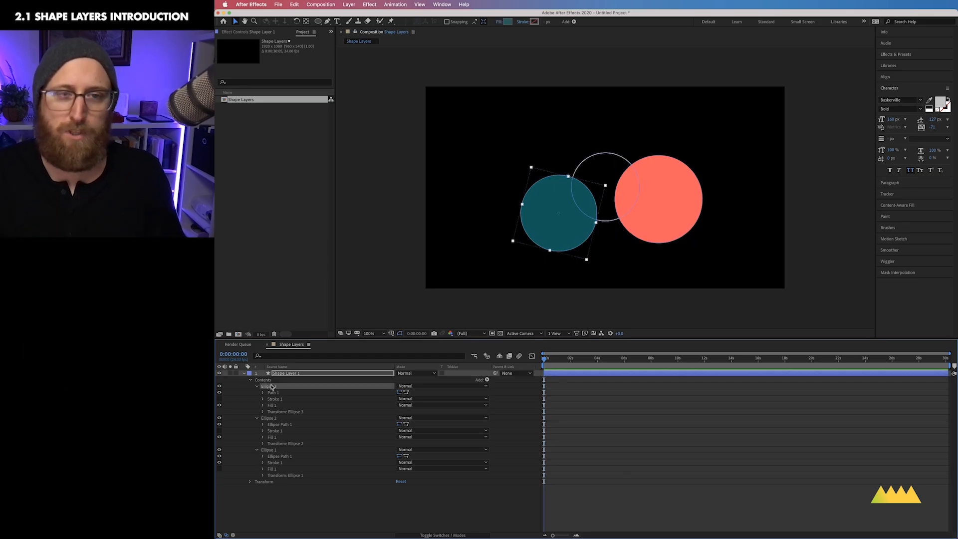
pyautogui.click(497, 22)
pyautogui.moveTo(474, 54); pyautogui.dragTo(478, 50)
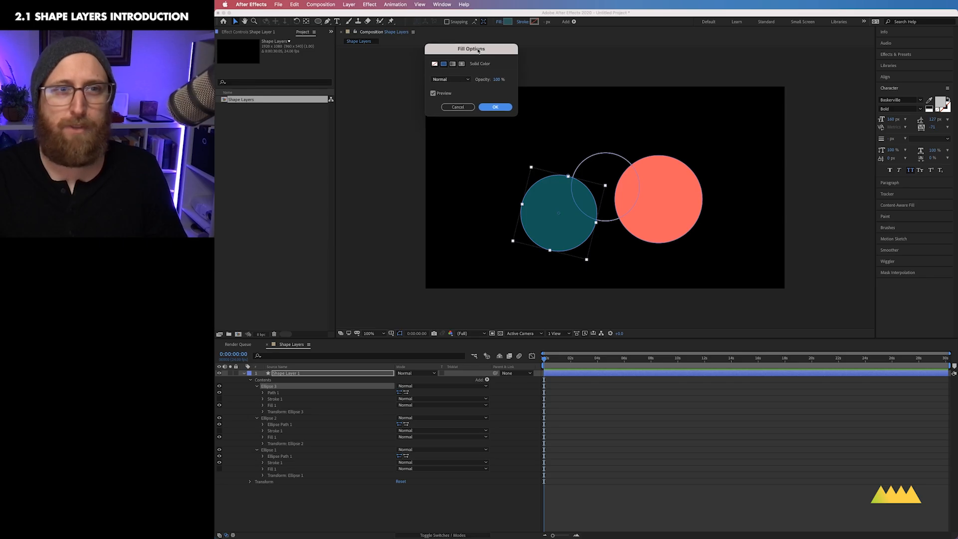
pyautogui.click(452, 64)
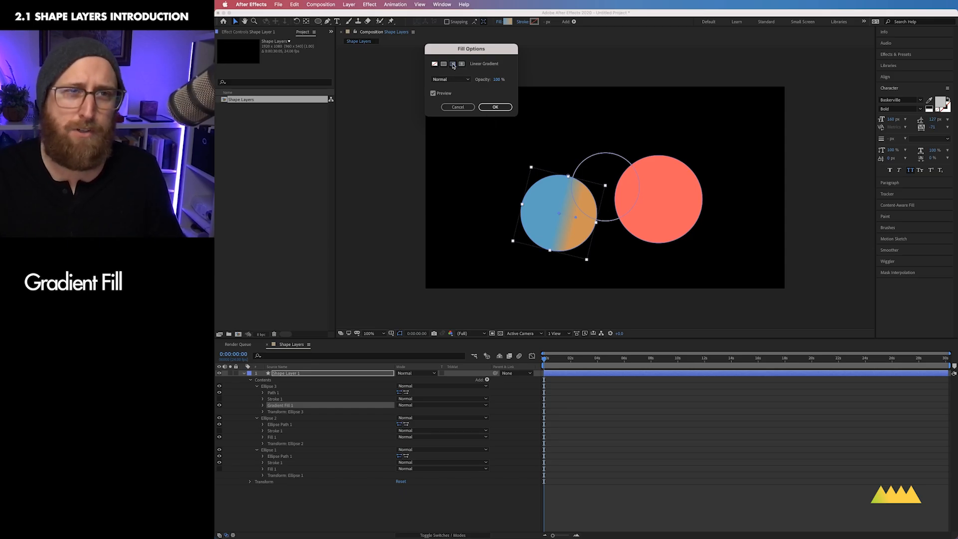
pyautogui.click(496, 106)
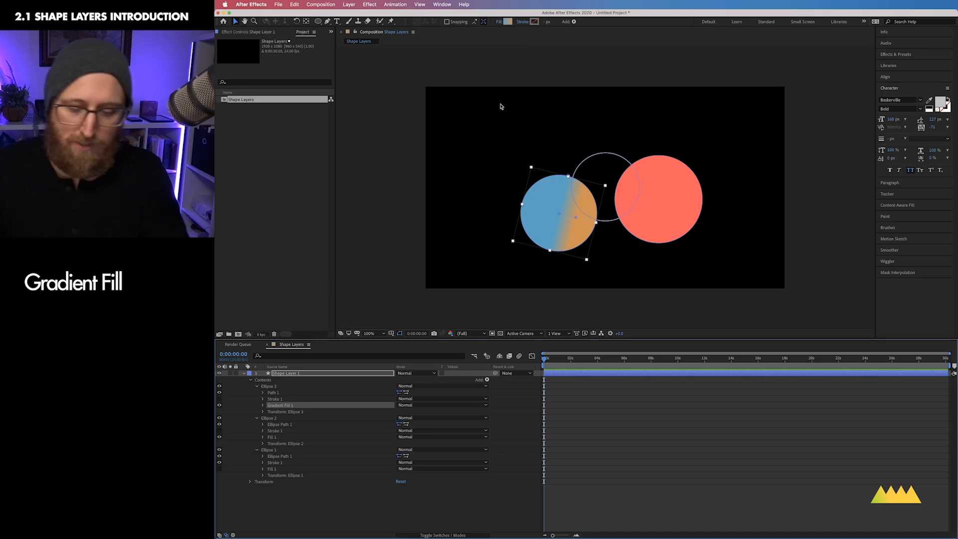
# Move Ellipse 3's gradient handles out to opposite edges of the circle so the colour blend spans its full width
pyautogui.press('super+equal')
pyautogui.press('super+equal')
pyautogui.press('space')
pyautogui.moveTo(505, 289); pyautogui.dragTo(693, 204)
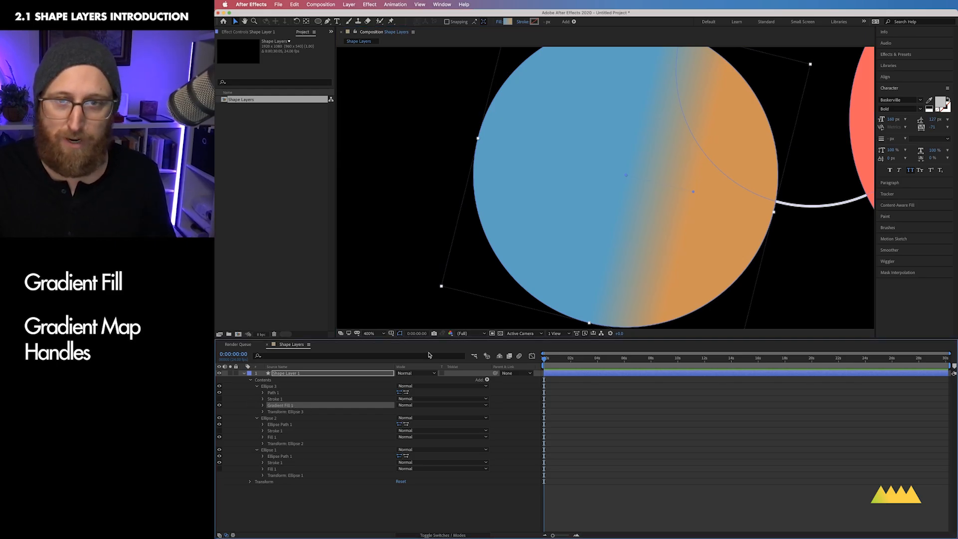
pyautogui.moveTo(694, 192); pyautogui.dragTo(671, 239)
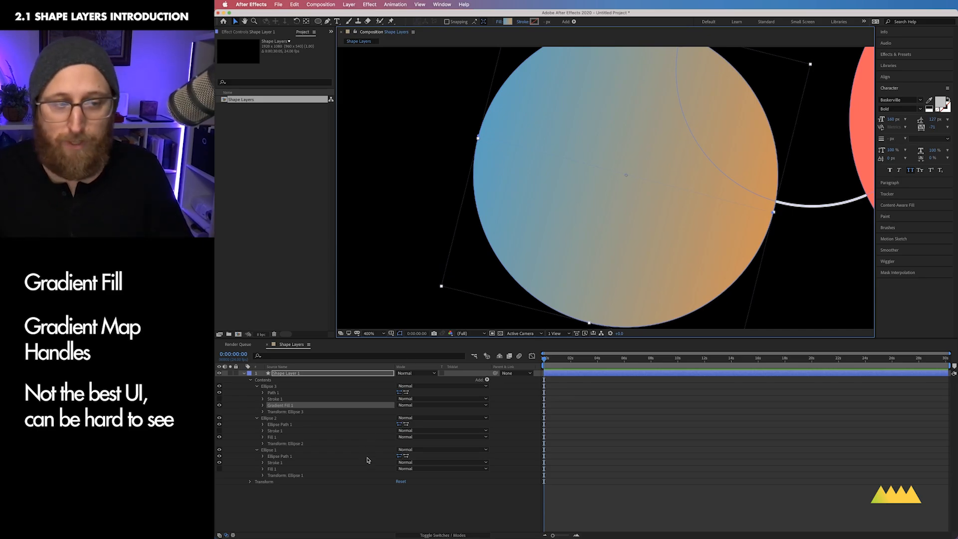
# Set starting keyframes for the Start Point and End Point of Ellipse 3's gradient fill at 0:00:00:00
pyautogui.click(261, 406)
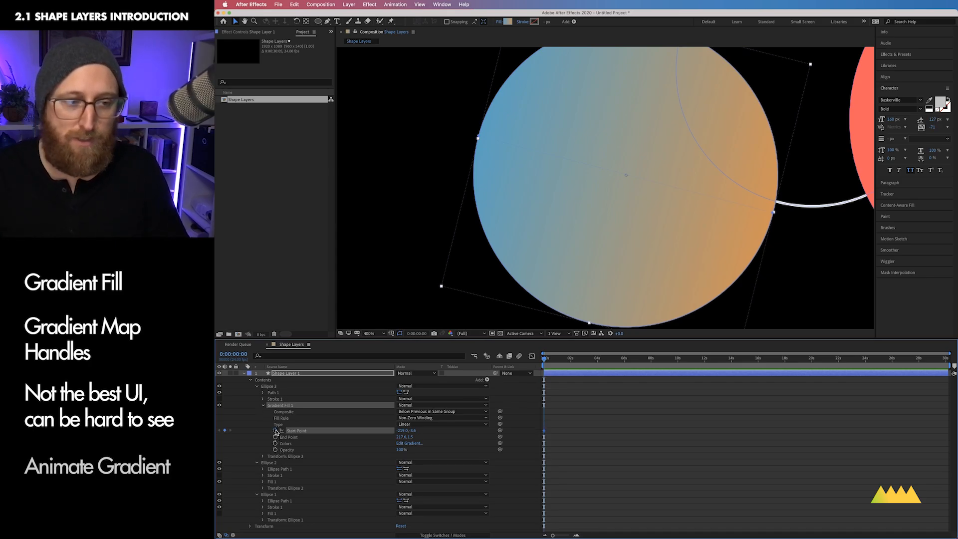
pyautogui.click(274, 430)
pyautogui.click(275, 437)
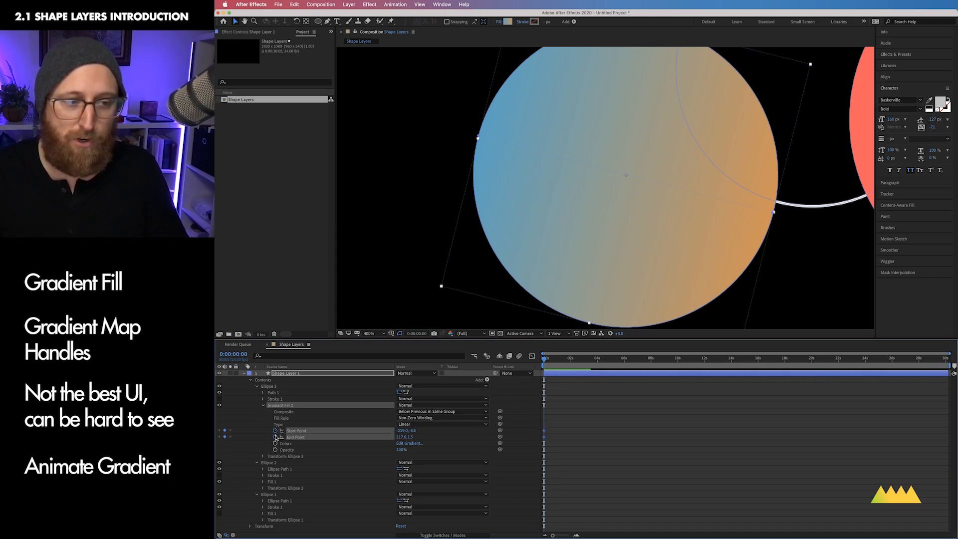
# At 0:00:02:02, swing the gradient's end point toward the circle's top and its start point toward the bottom, then scrub back through the animation
pyautogui.click(572, 359)
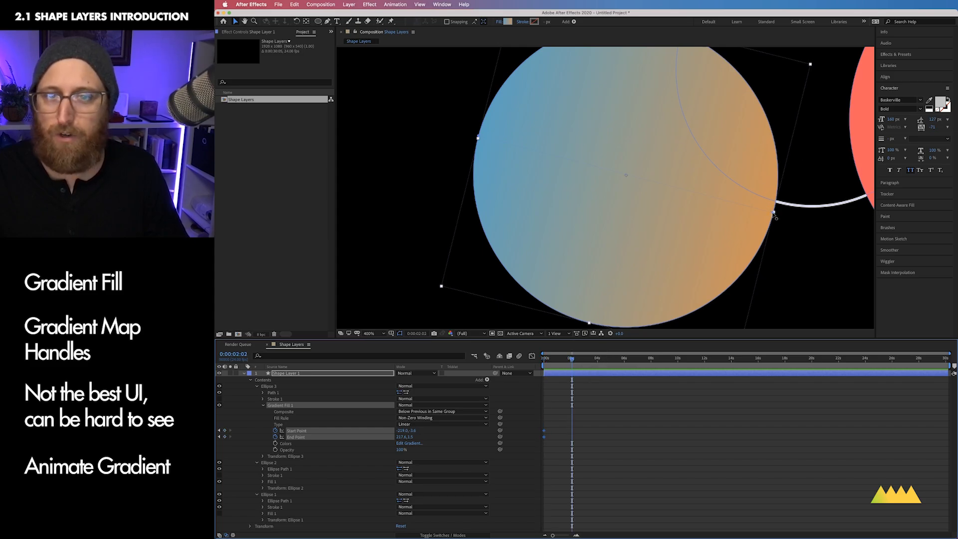
pyautogui.moveTo(775, 215); pyautogui.dragTo(739, 68)
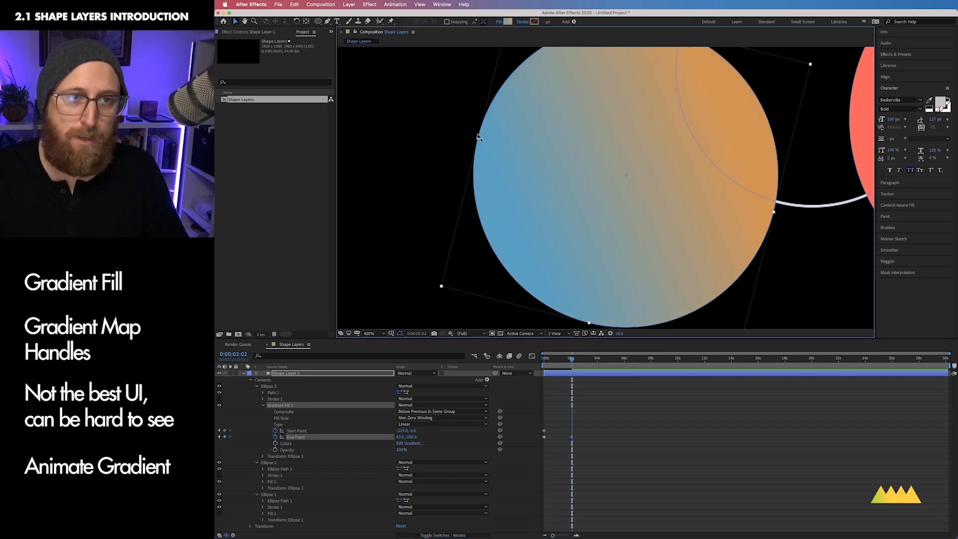
pyautogui.moveTo(478, 138); pyautogui.dragTo(566, 308)
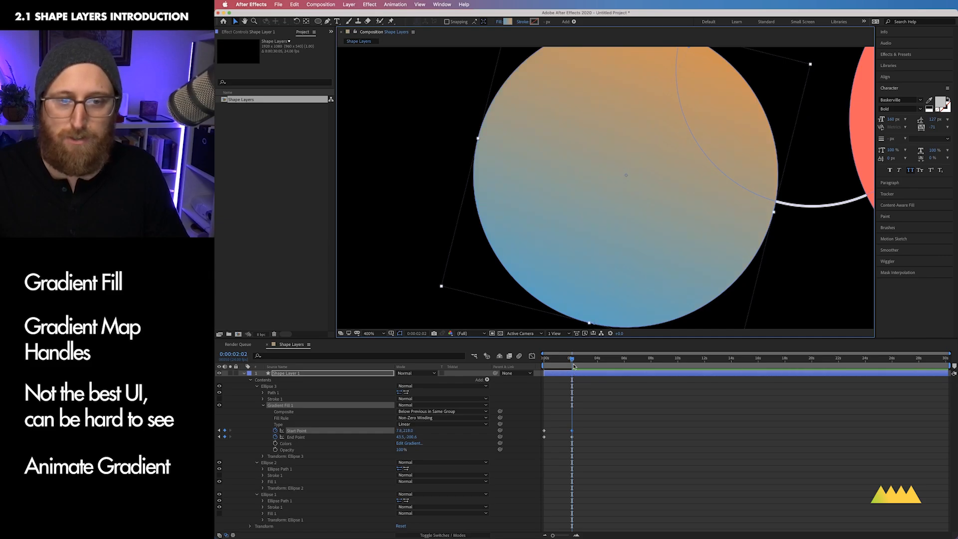
pyautogui.click(555, 361)
pyautogui.moveTo(544, 359); pyautogui.dragTo(515, 381)
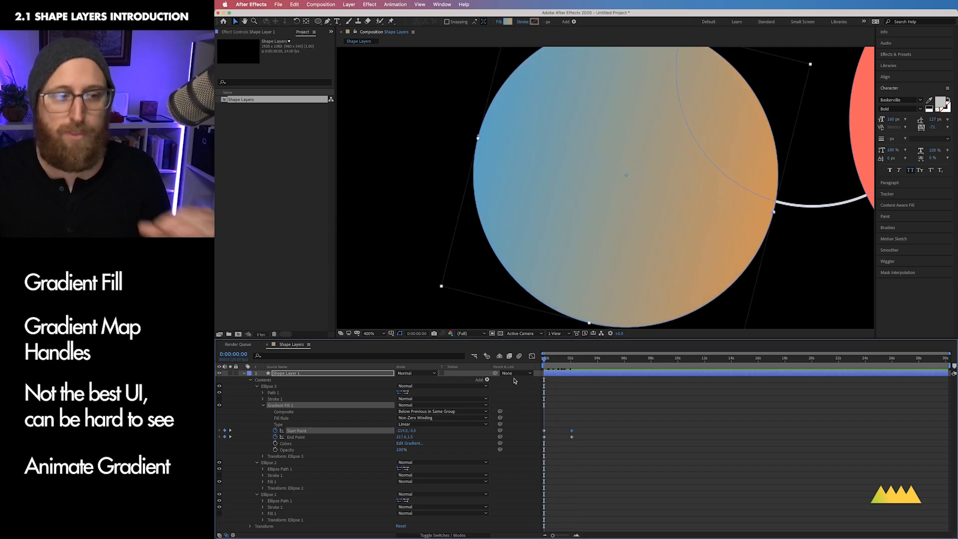
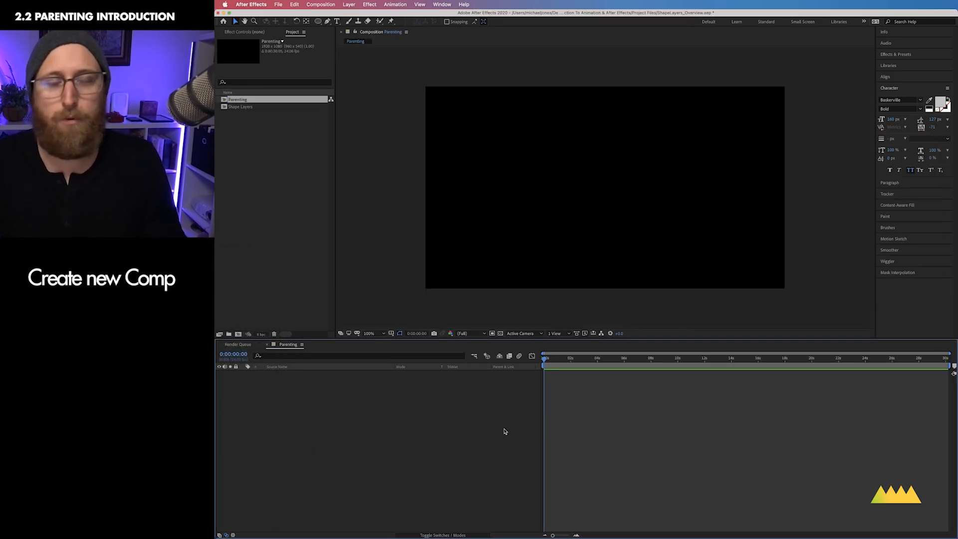
# Show the title/action safe guides and draw a small circle from the centre of the Parenting composition
pyautogui.moveTo(317, 22); pyautogui.dragTo(351, 40)
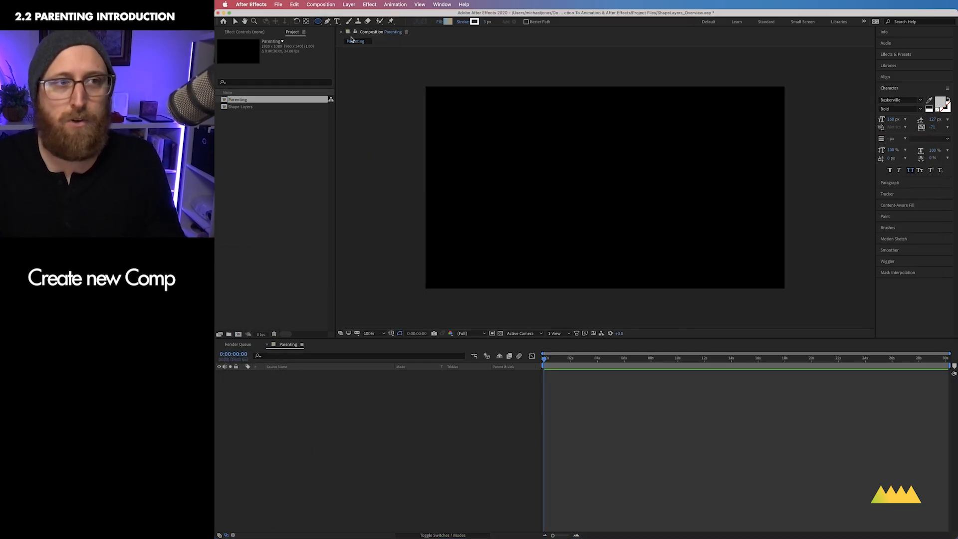
pyautogui.click(391, 333)
pyautogui.click(412, 341)
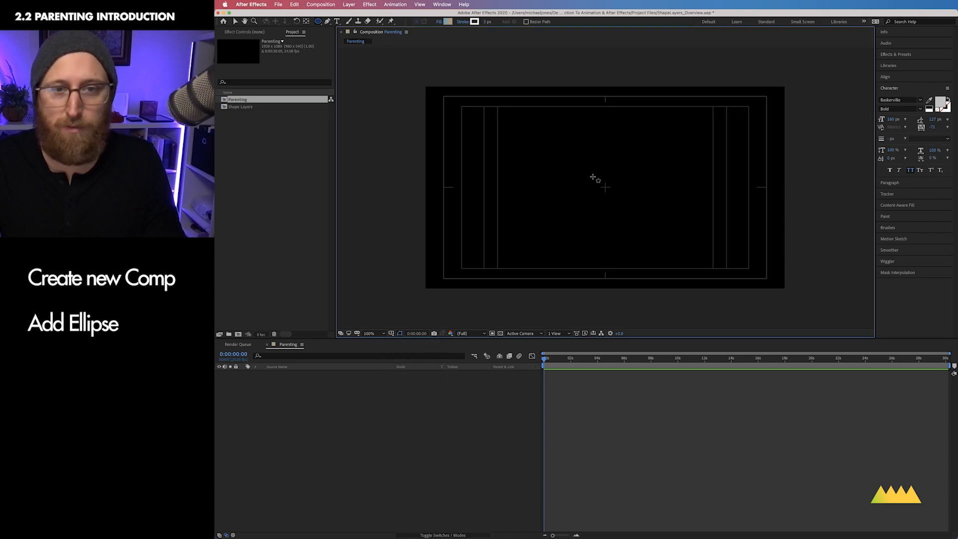
pyautogui.moveTo(605, 188); pyautogui.dragTo(614, 202)
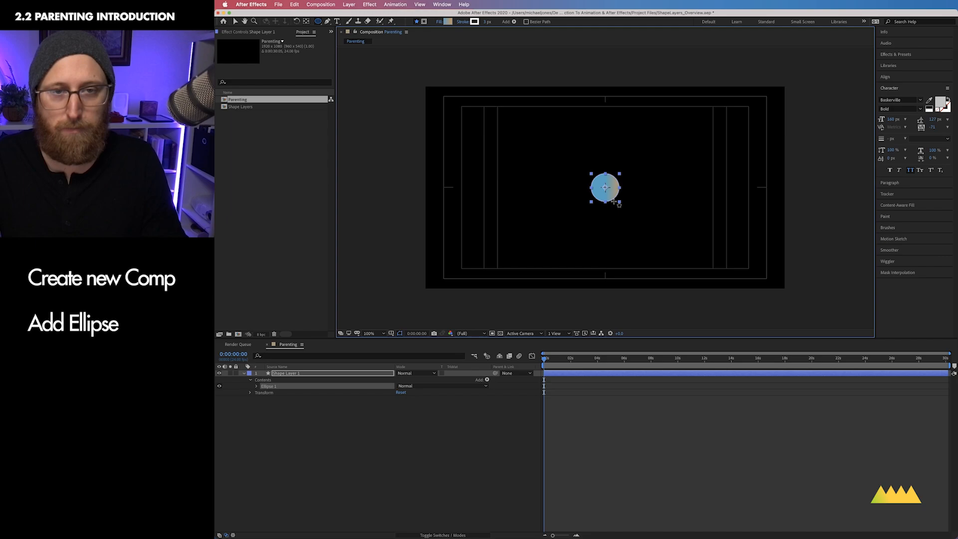
# Remove the circle's stroke by setting its stroke type to None, and deselect the layer
pyautogui.click(462, 449)
pyautogui.click(463, 22)
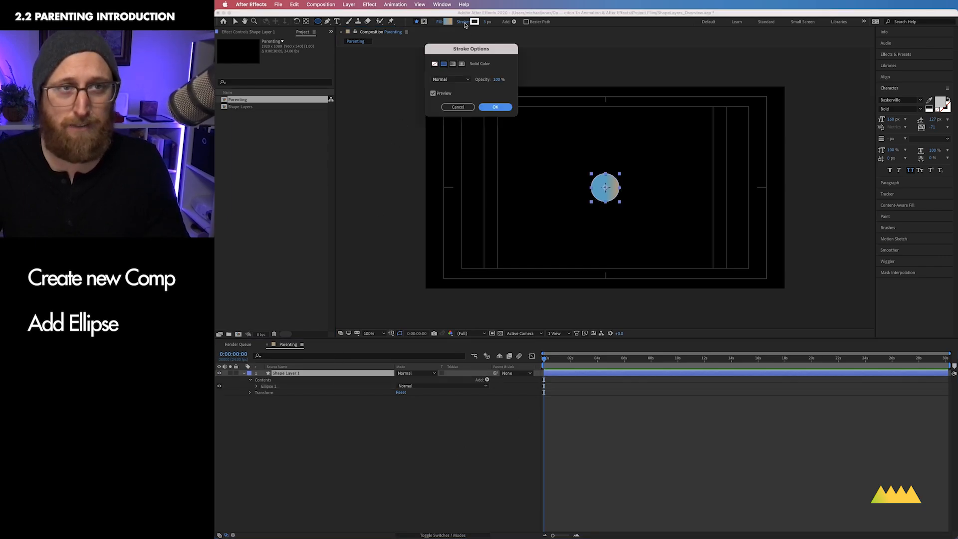
pyautogui.click(436, 64)
pyautogui.click(495, 107)
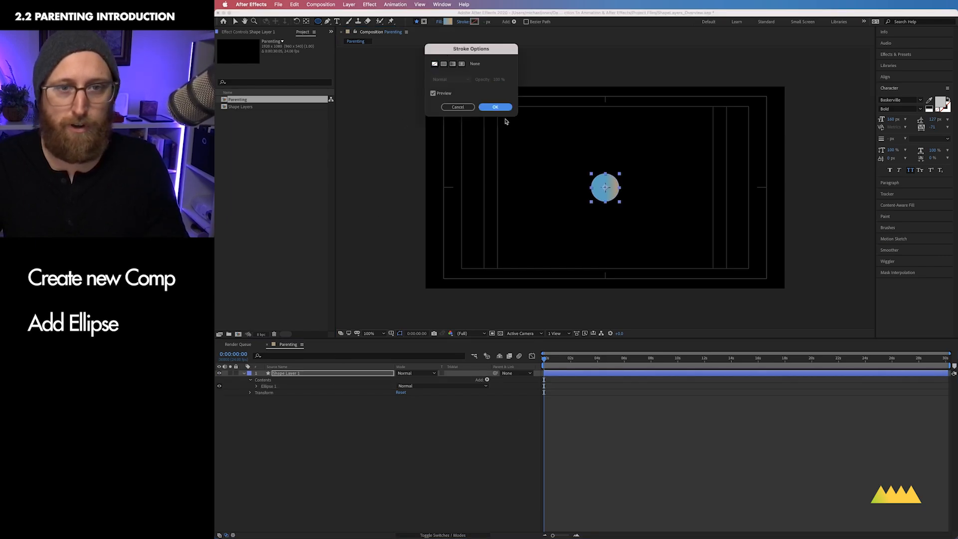
pyautogui.click(418, 468)
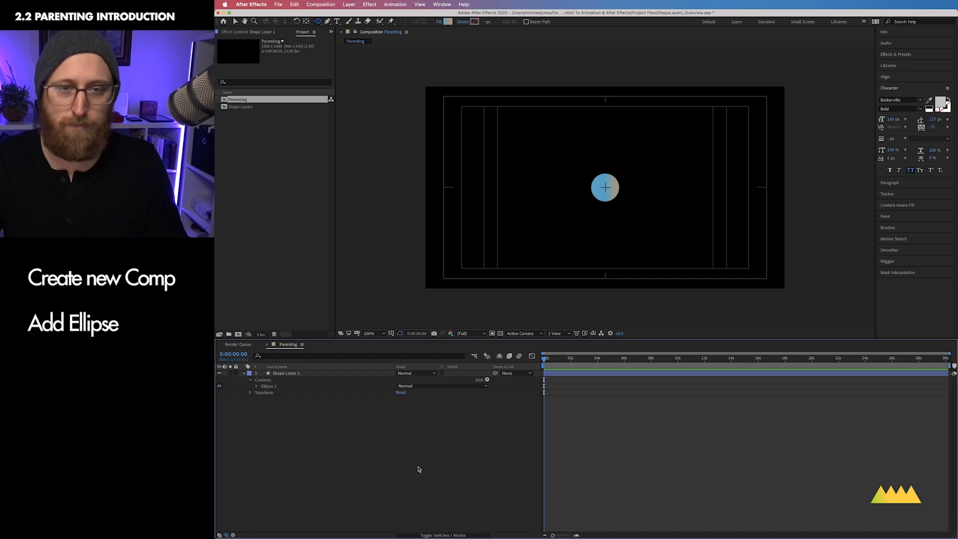
# Spread Ellipse 1's gradient fill across the small circle by adjusting its gradient handles, and deselect the layer
pyautogui.click(257, 387)
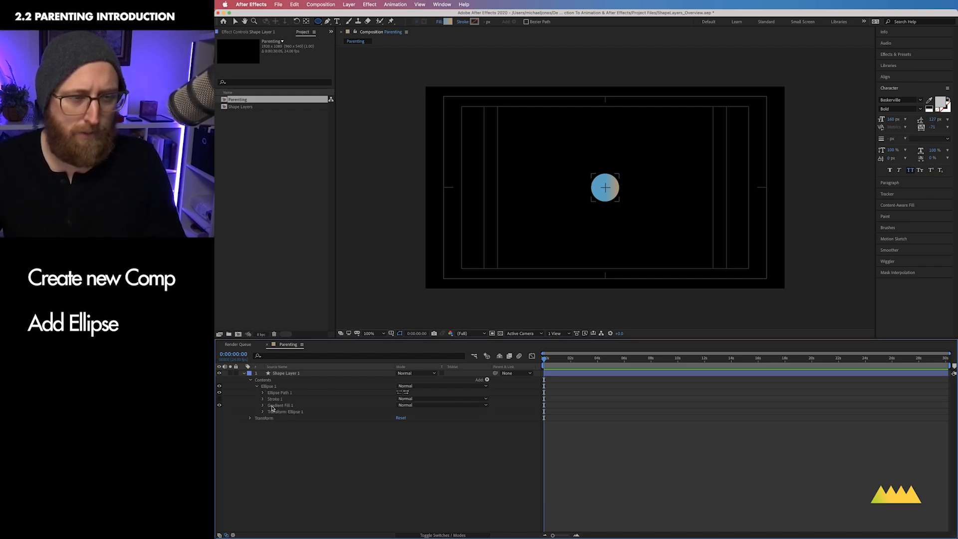
pyautogui.click(273, 406)
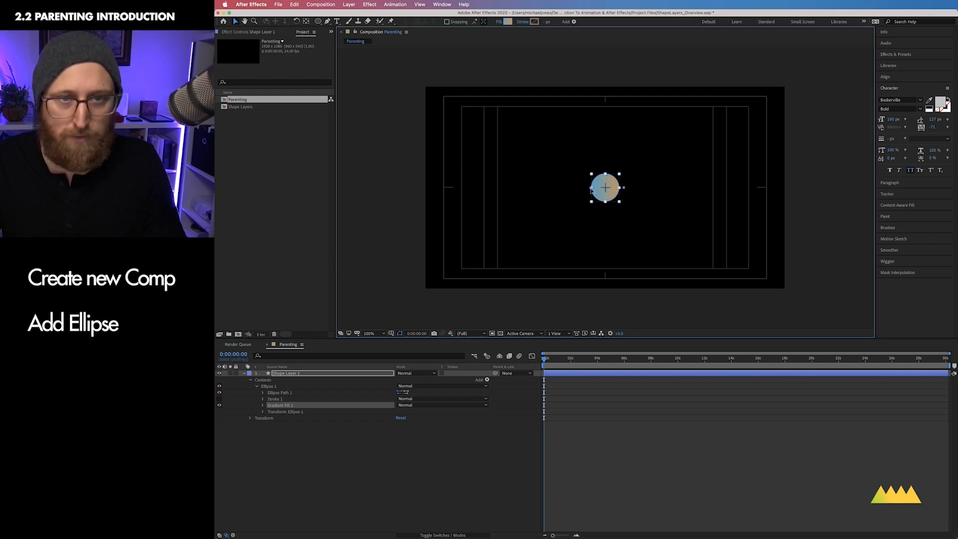
pyautogui.press('v')
pyautogui.click(434, 504)
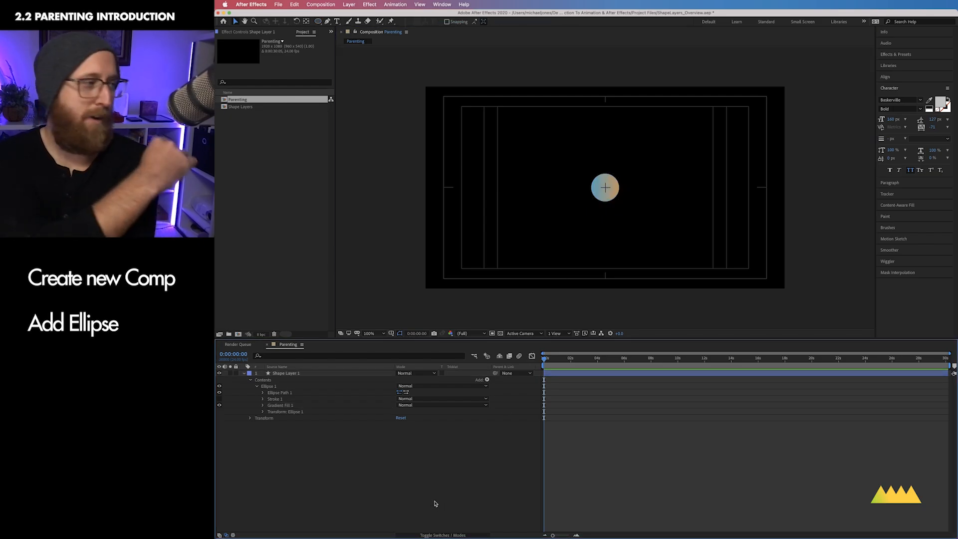
pyautogui.click(362, 374)
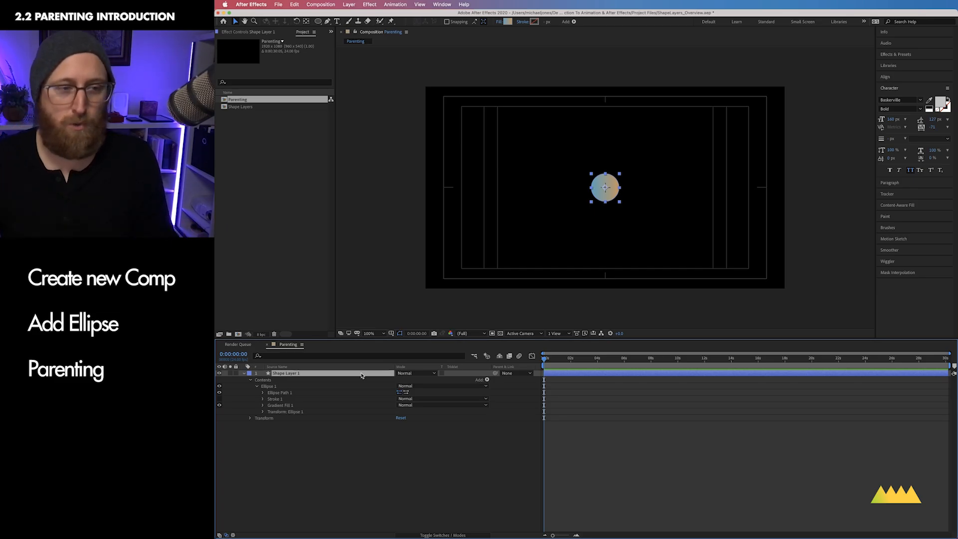
pyautogui.click(384, 467)
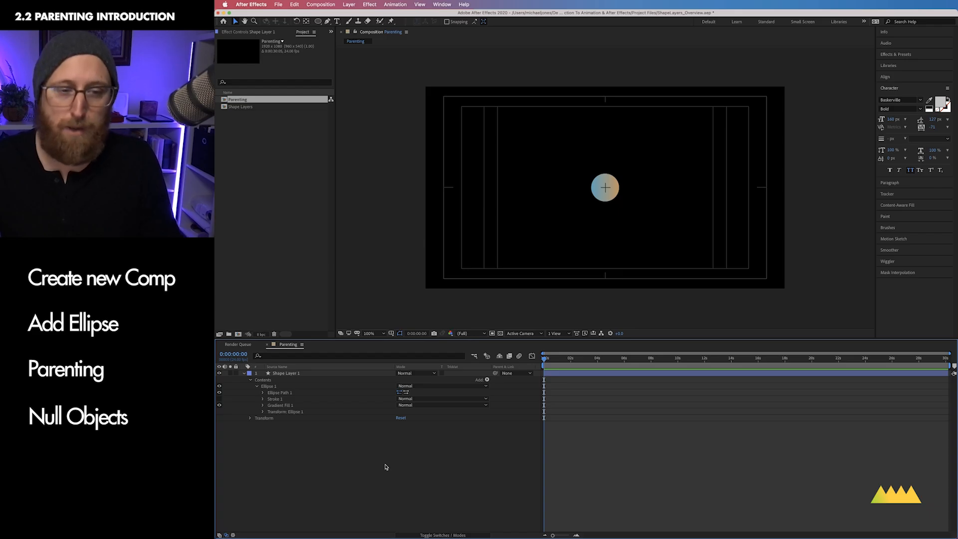
pyautogui.rightClick(385, 466)
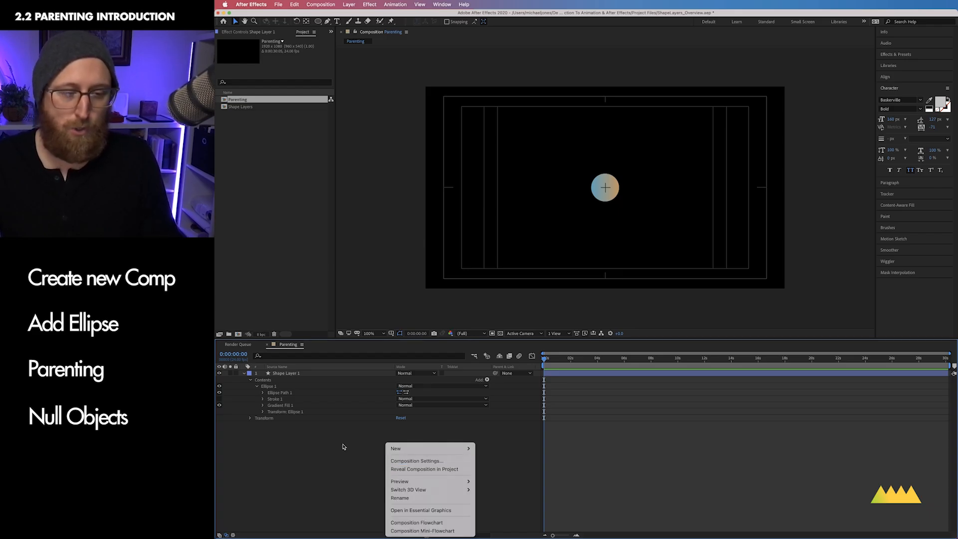
pyautogui.moveTo(409, 452)
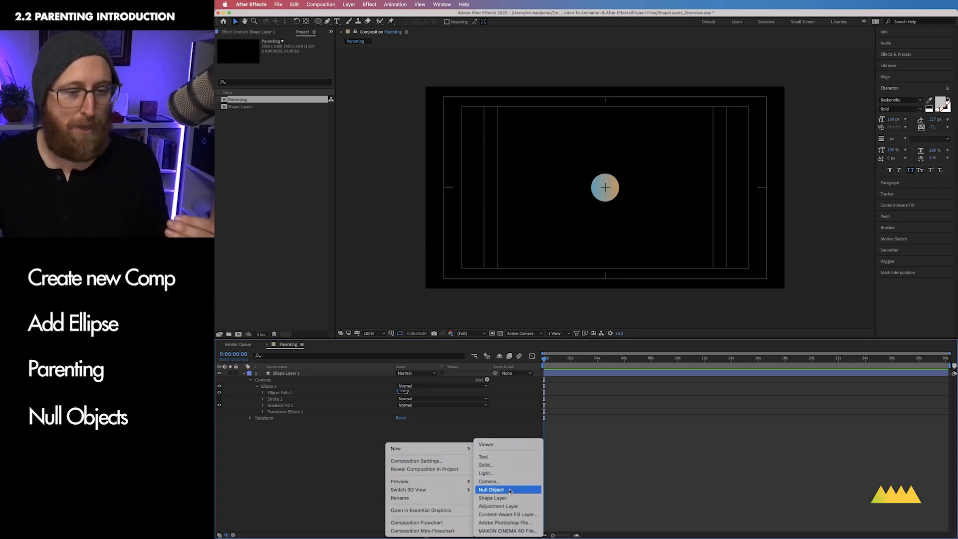
pyautogui.click(301, 462)
pyautogui.click(349, 4)
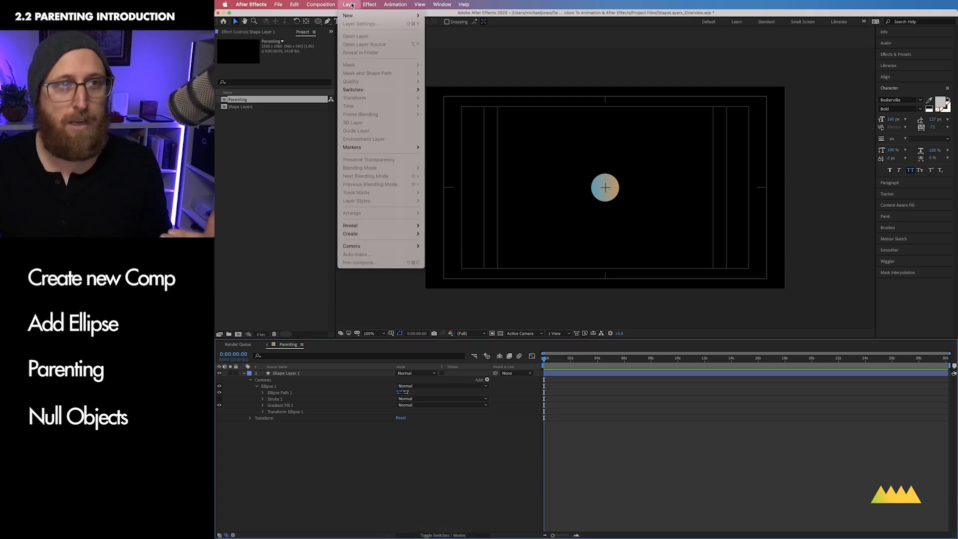
pyautogui.moveTo(355, 17)
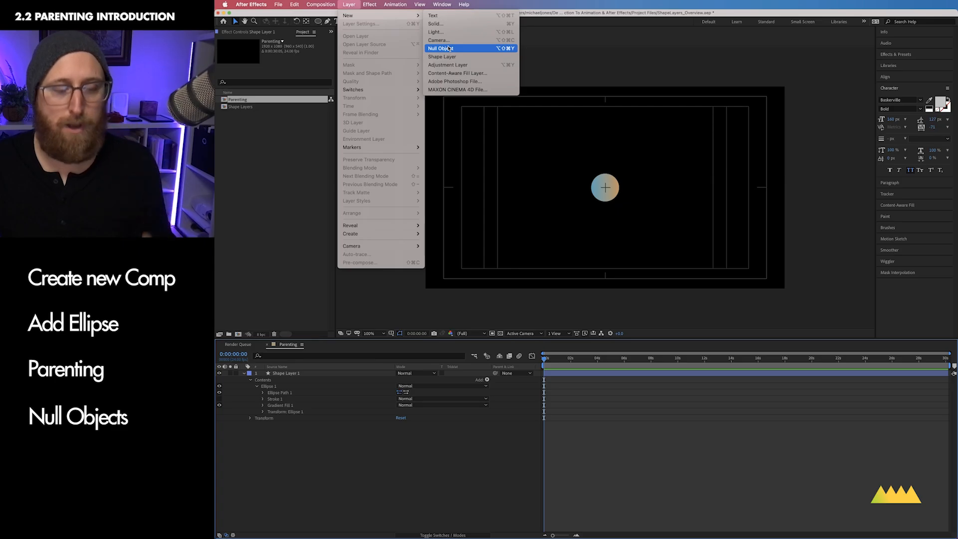
pyautogui.click(422, 480)
# Add a new null object to the Parenting composition
pyautogui.rightClick(422, 481)
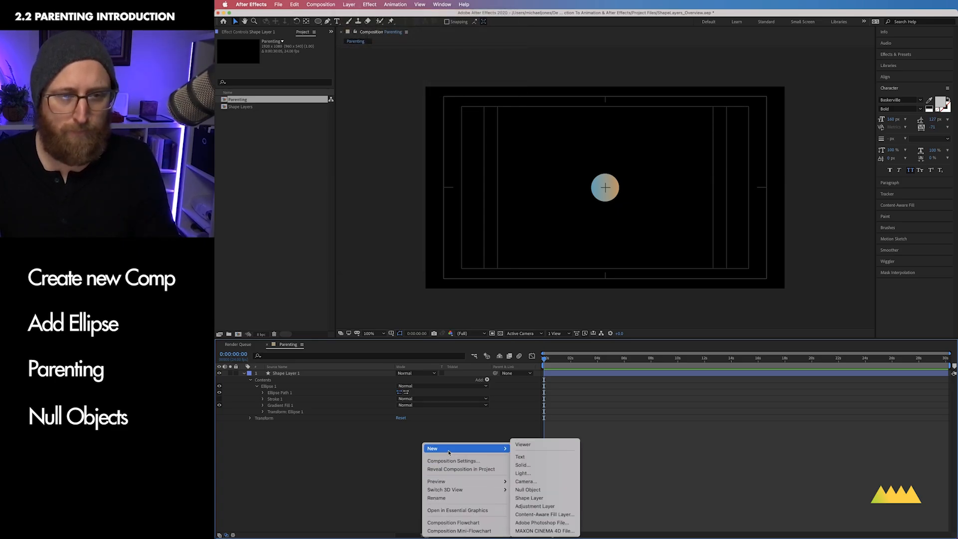
pyautogui.moveTo(474, 448)
pyautogui.click(536, 490)
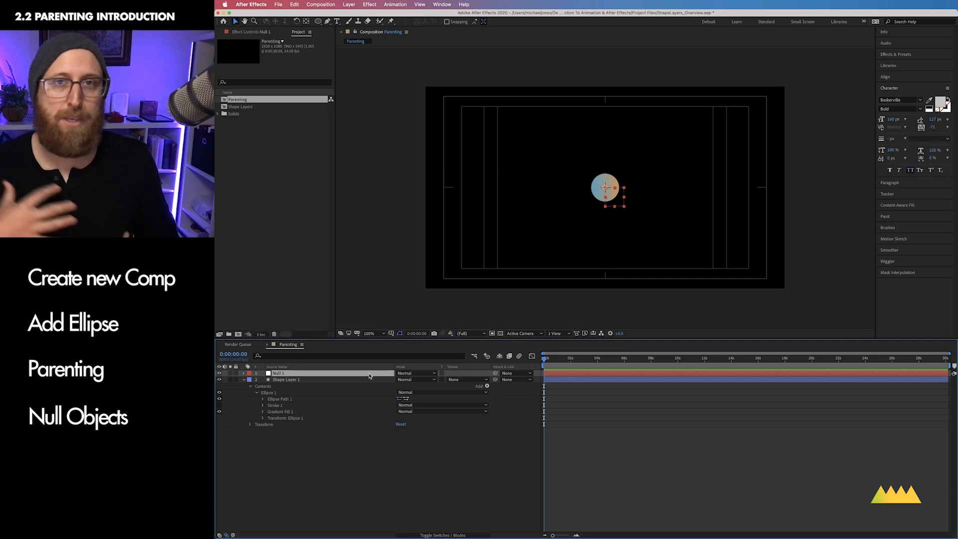
# Show the null's Position, Scale and Rotation properties one after another, ending on Position
pyautogui.press('p')
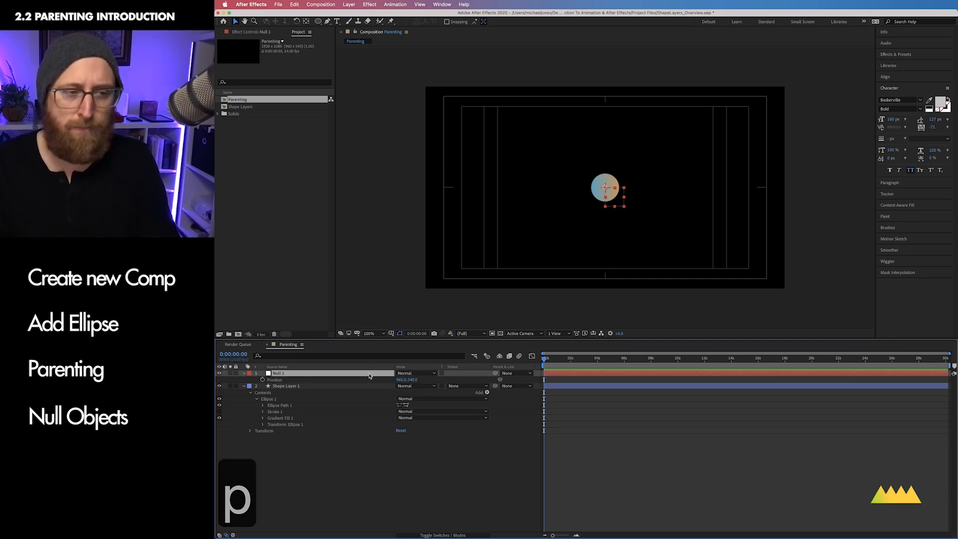
pyautogui.press('s')
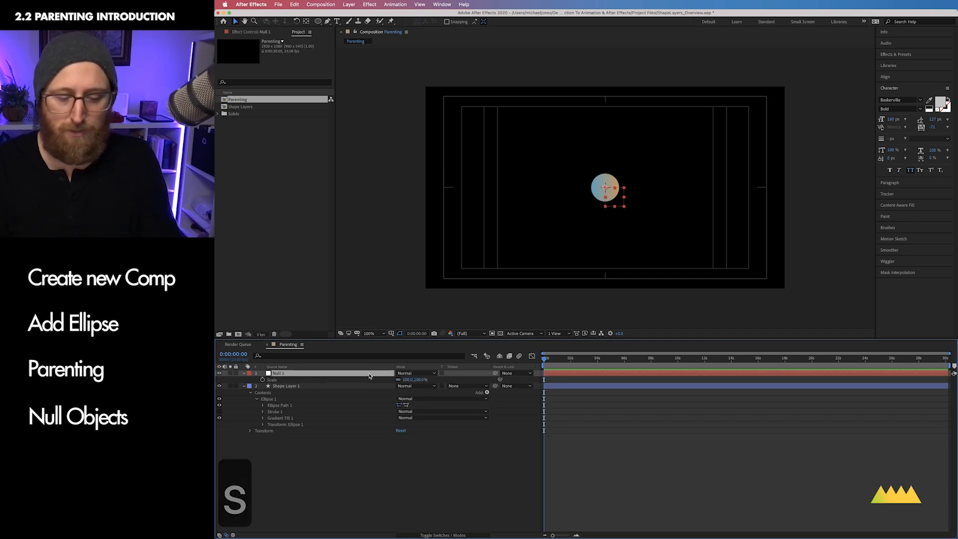
pyautogui.press('r')
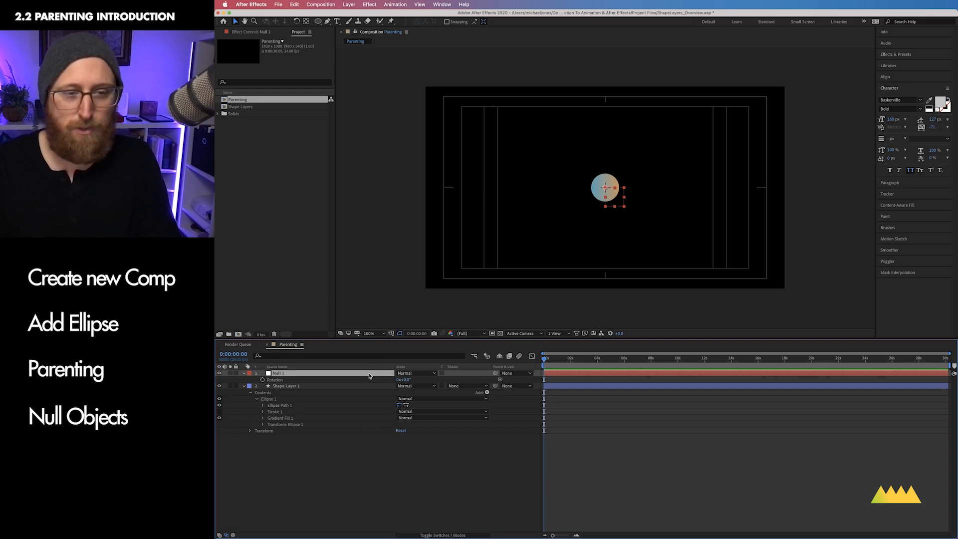
pyautogui.press('p')
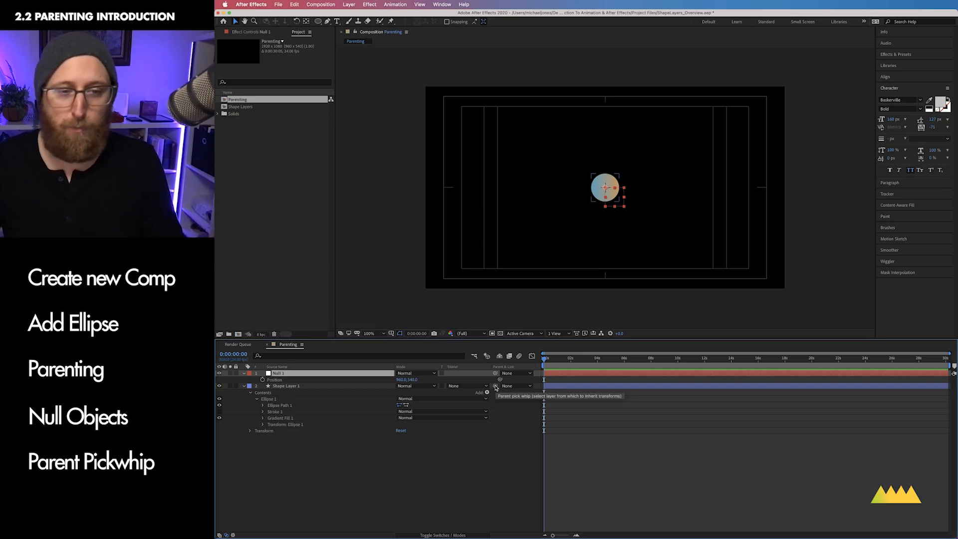
# Parent Shape Layer 1 to Null 1 with the parent pick whip, and select the null layer
pyautogui.click(487, 433)
pyautogui.moveTo(496, 386); pyautogui.dragTo(281, 376)
pyautogui.click(281, 375)
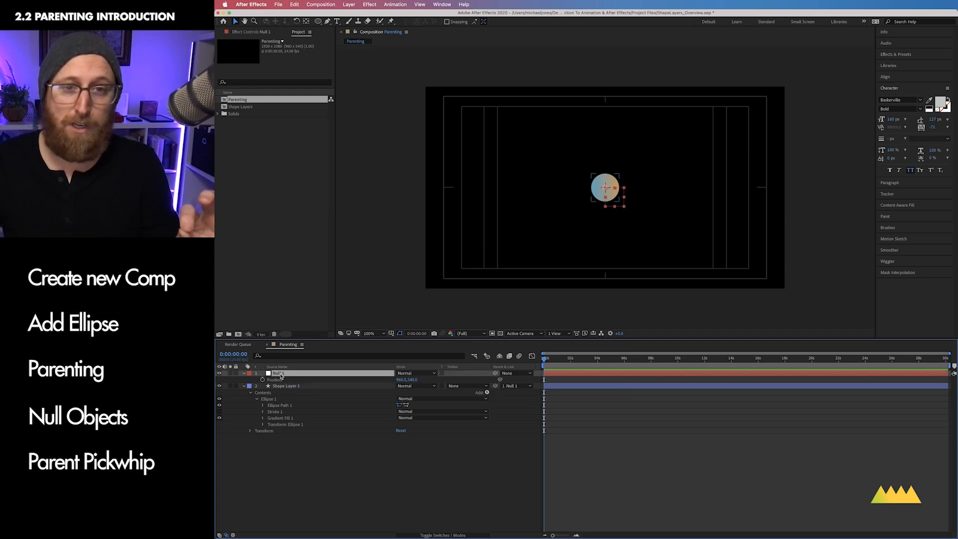
# Try moving Null 1 in the composition to test the parented circle, and undo the move
pyautogui.moveTo(609, 189); pyautogui.dragTo(652, 131)
pyautogui.press('super+z')
pyautogui.press('super+z')
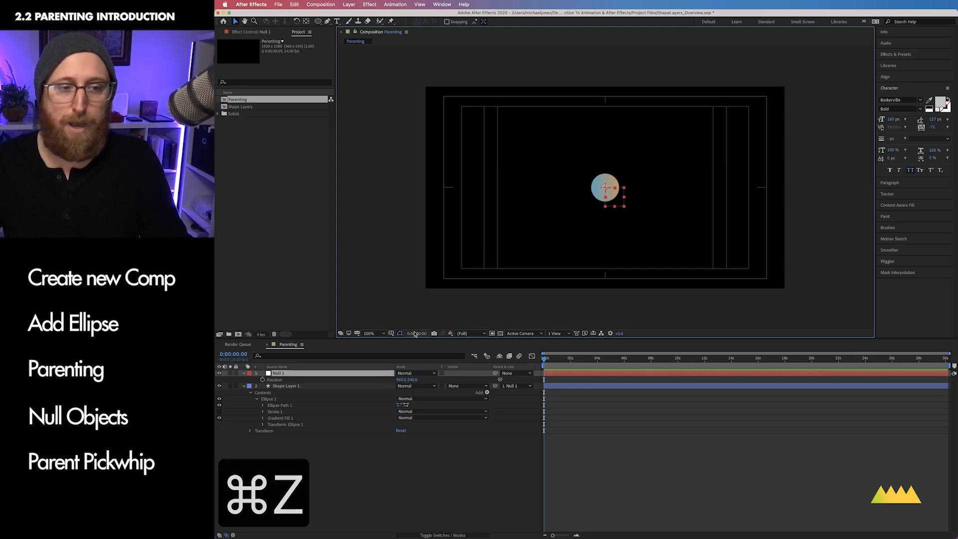
# Animate Null 1's Position with keyframes at 0:00:00:00 and 0:00:05:23, ending at about 514, 673, and scrub back to the start
pyautogui.click(262, 380)
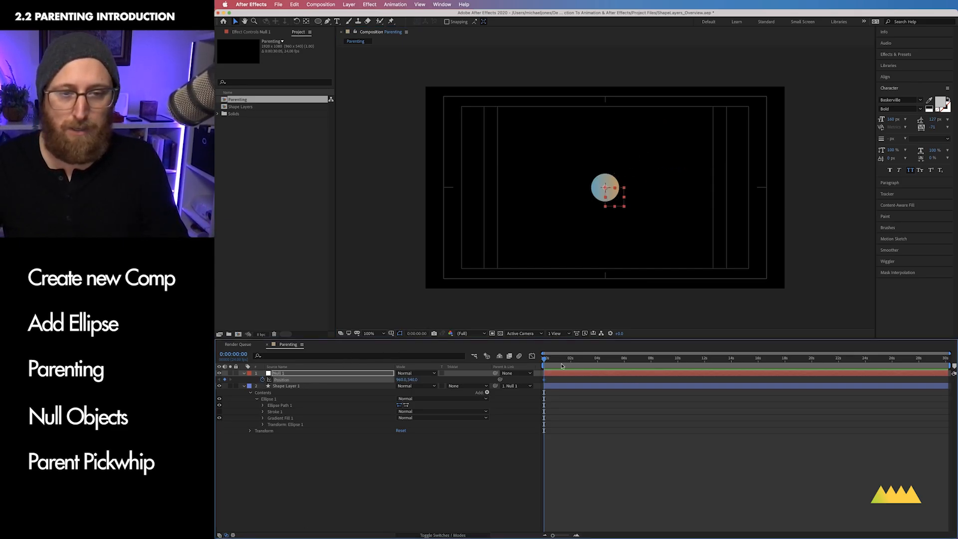
pyautogui.moveTo(561, 366); pyautogui.dragTo(623, 362)
pyautogui.click(413, 386)
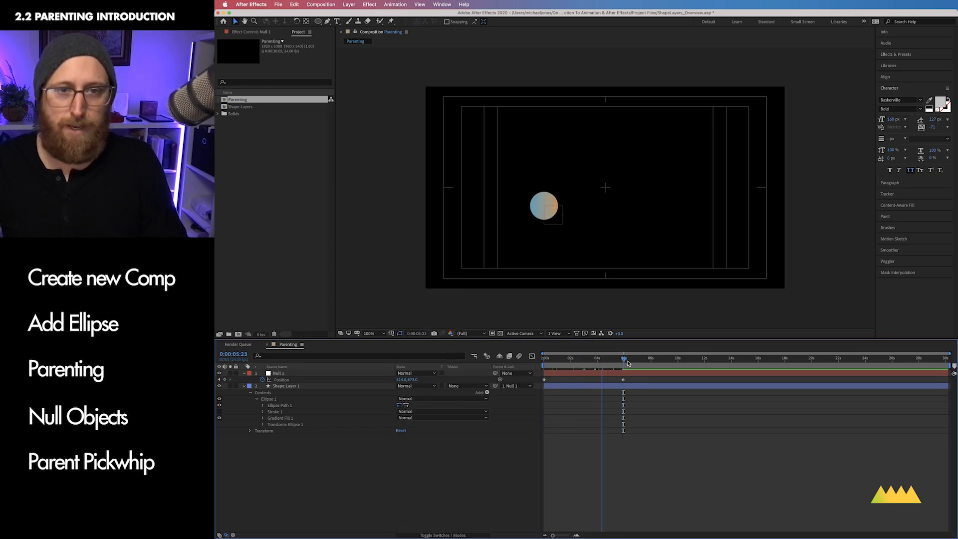
pyautogui.moveTo(601, 367)
pyautogui.mouseDown()
pyautogui.moveTo(542, 367)
pyautogui.moveTo(626, 367)
pyautogui.moveTo(543, 367)
pyautogui.mouseUp()
# Set Shape Layer 1's parent to None, and select Null 1
pyautogui.click(377, 387)
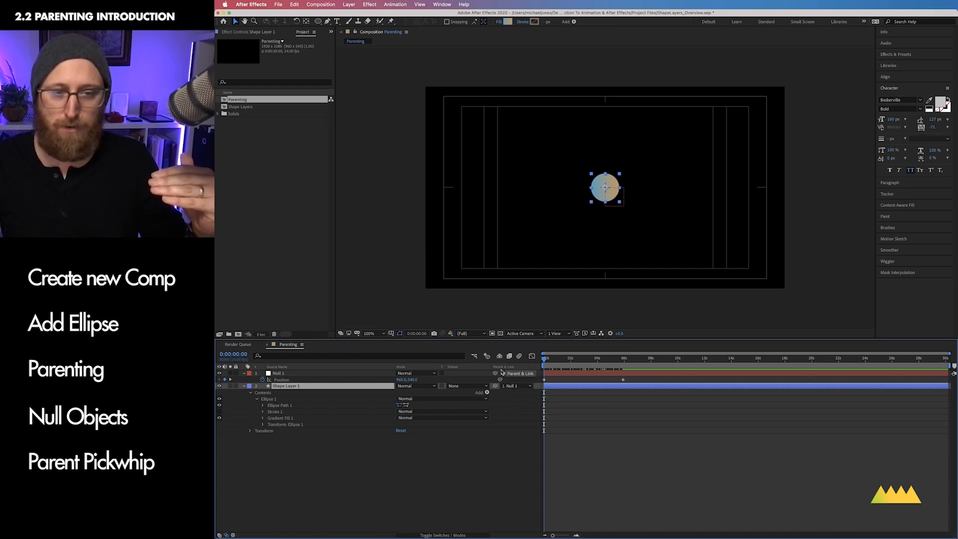
pyautogui.click(517, 386)
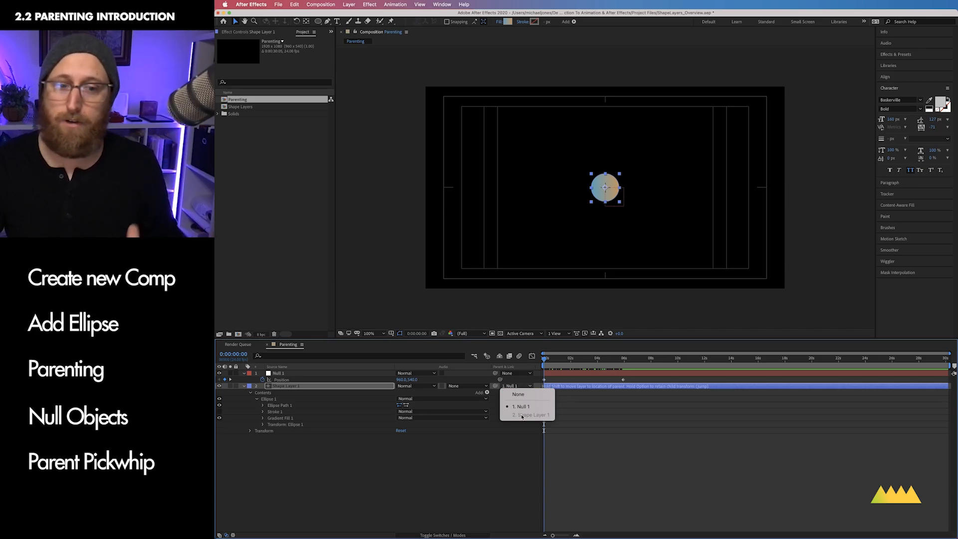
pyautogui.click(522, 394)
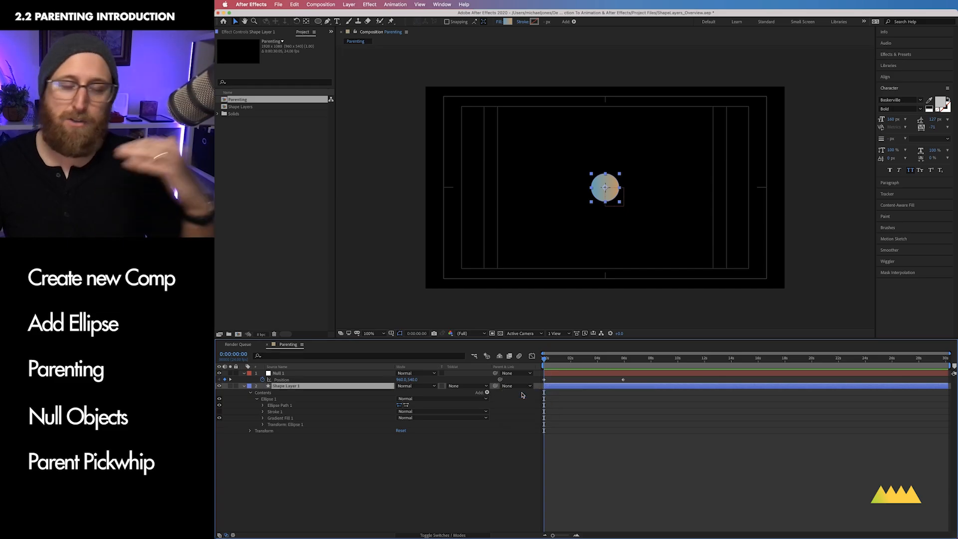
pyautogui.moveTo(545, 360); pyautogui.dragTo(461, 362)
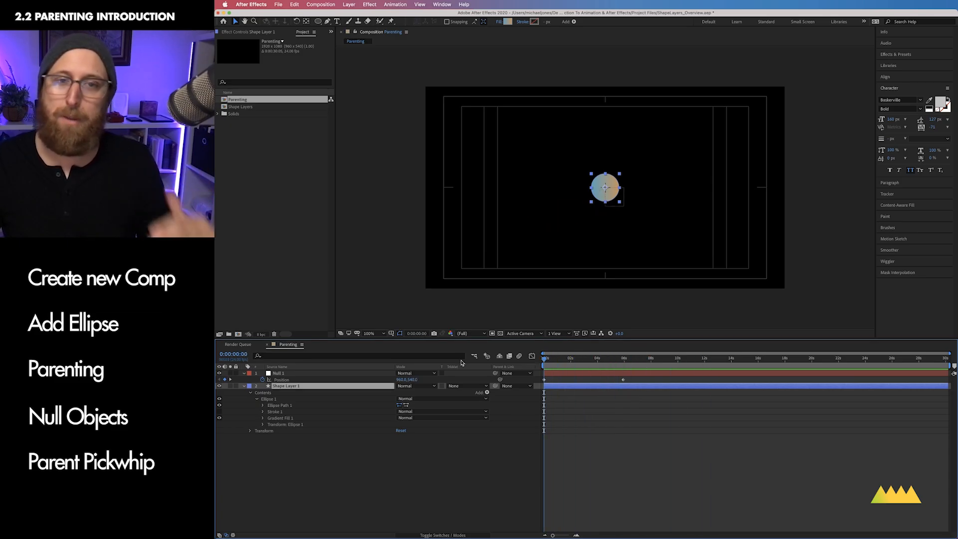
pyautogui.click(365, 374)
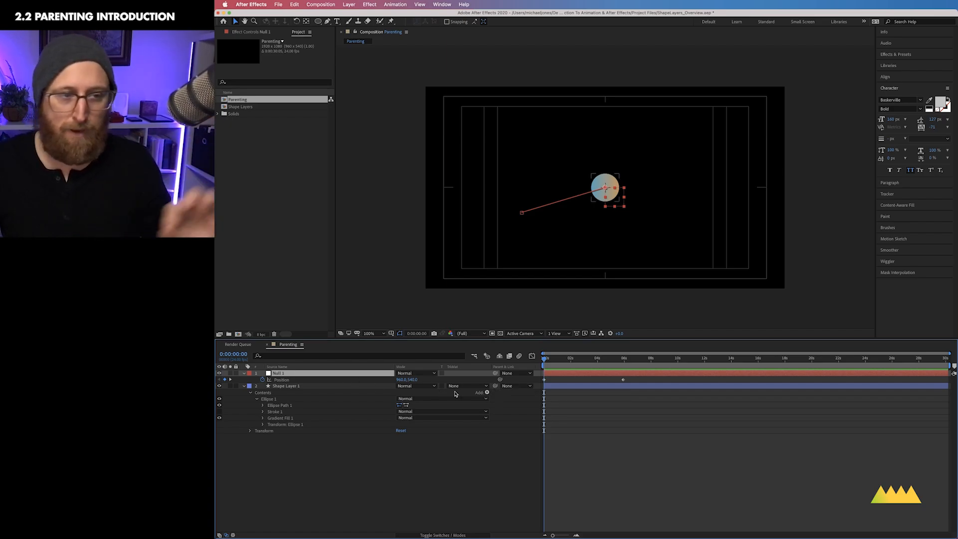
# Link Shape Layer 1's Position to Null 1's Position with the property pick whip, and scrub the timeline to 0:00:07:02
pyautogui.click(306, 388)
pyautogui.press('p')
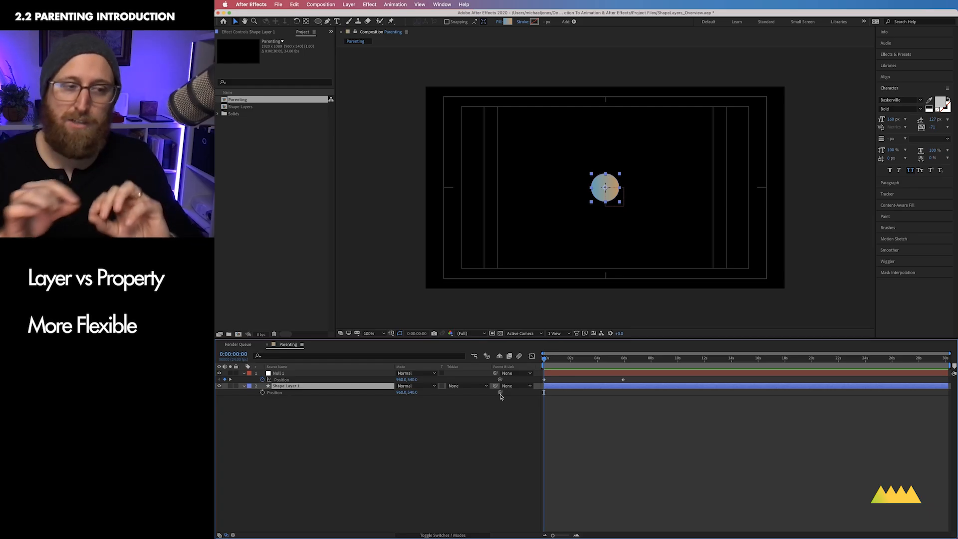
pyautogui.moveTo(500, 393); pyautogui.dragTo(283, 383)
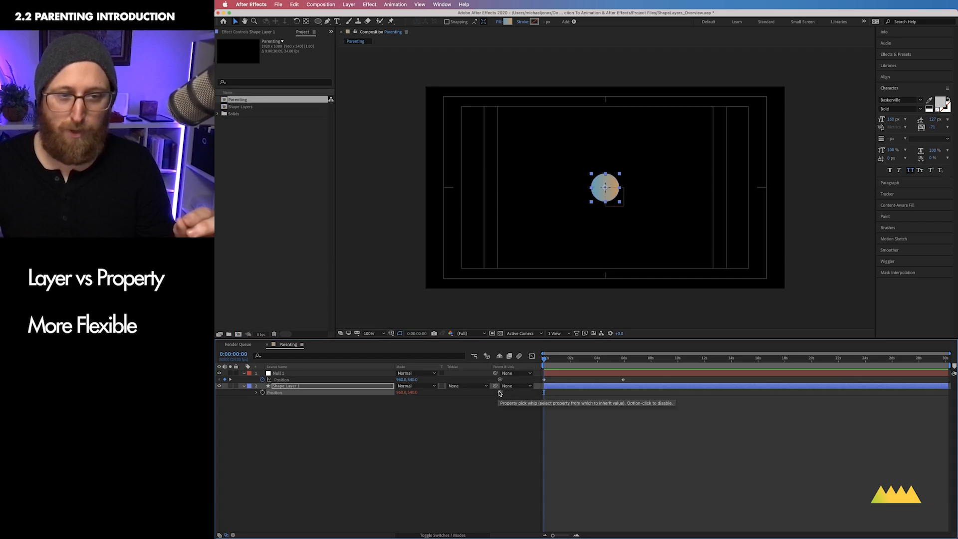
pyautogui.moveTo(500, 393); pyautogui.dragTo(284, 384)
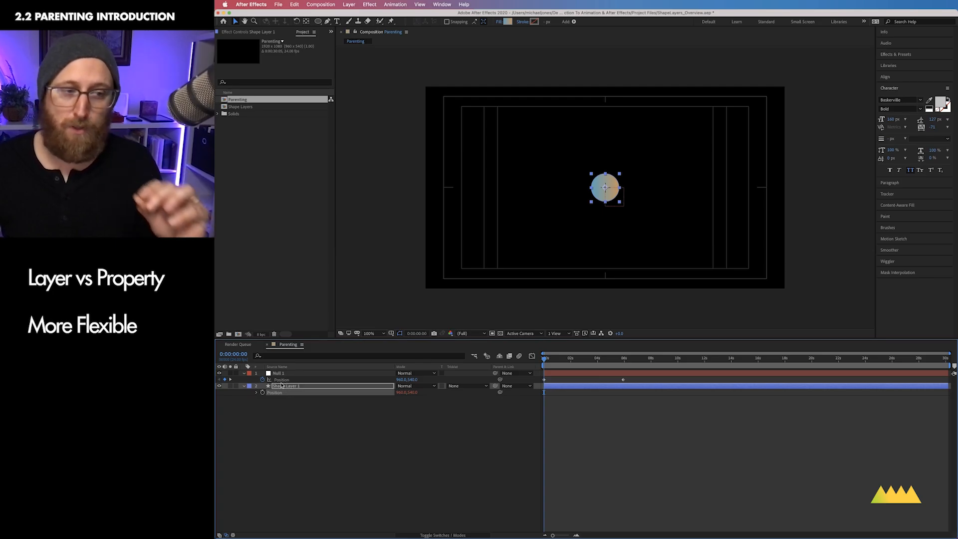
pyautogui.moveTo(544, 359); pyautogui.dragTo(638, 367)
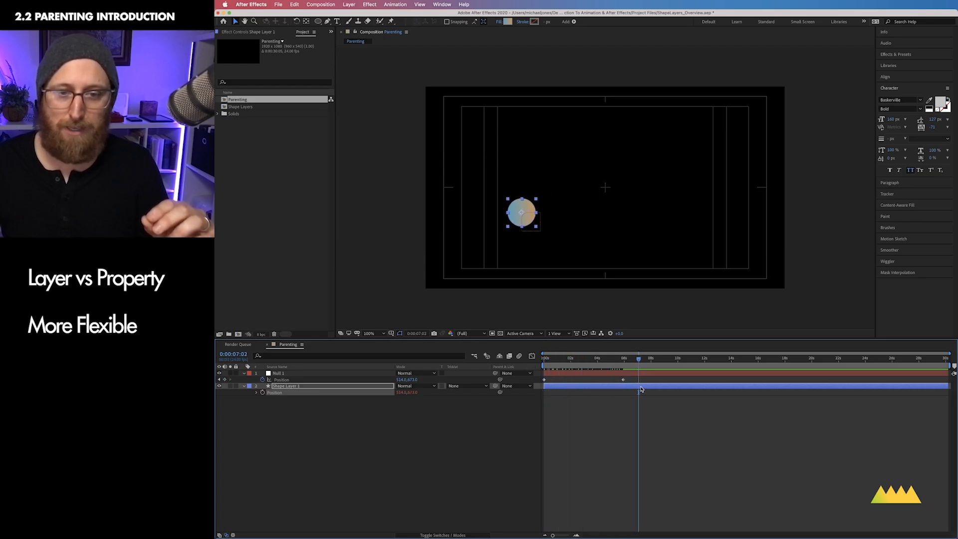
# Try scaling Null 1 up to almost 300% to test the position-only link, and undo the scaling
pyautogui.click(642, 387)
pyautogui.click(647, 374)
pyautogui.press('s')
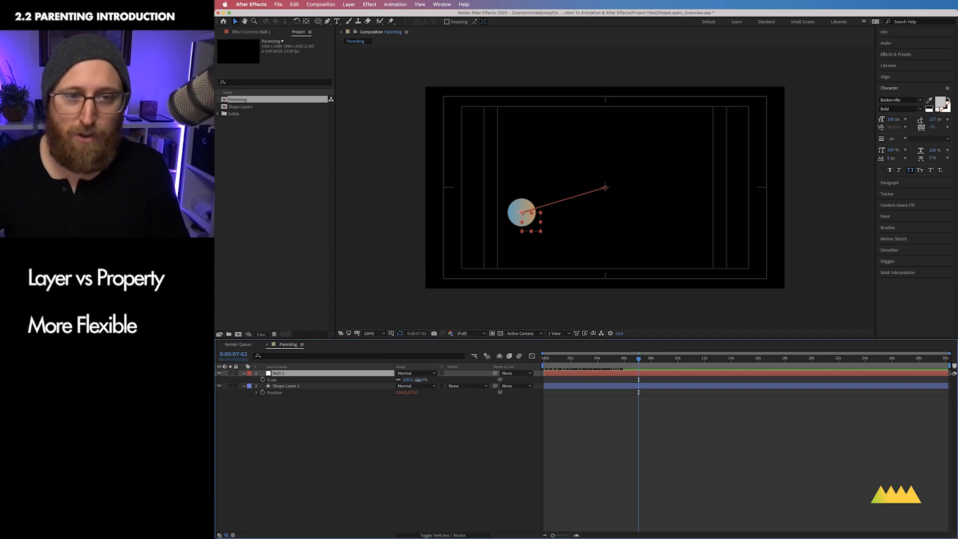
pyautogui.moveTo(423, 379); pyautogui.dragTo(482, 374)
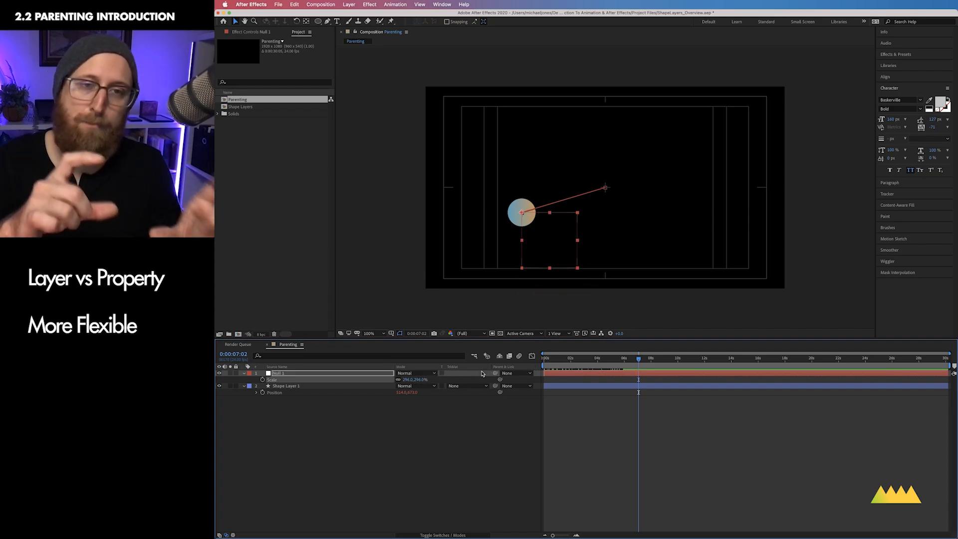
pyautogui.press('super+z')
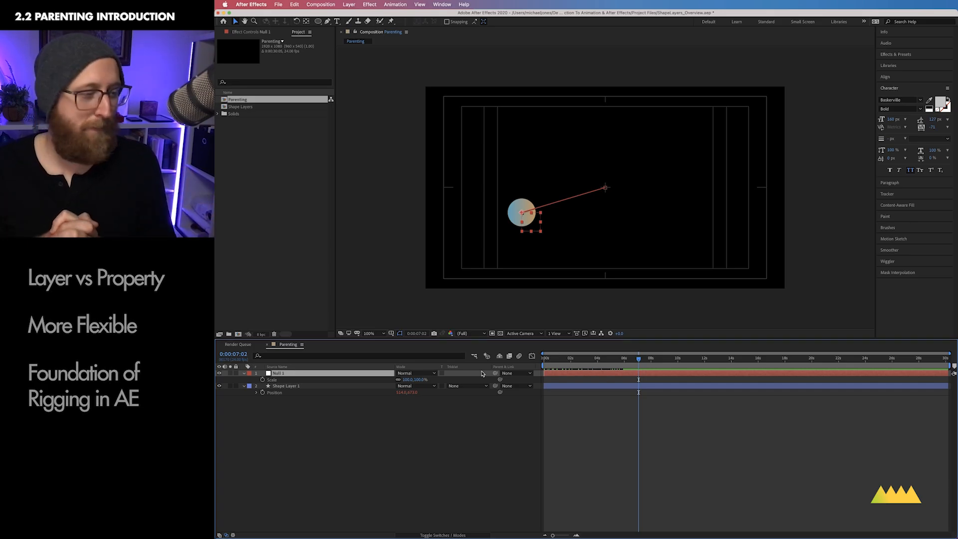
# Add a new adjustment layer to the Parenting composition
pyautogui.click(520, 409)
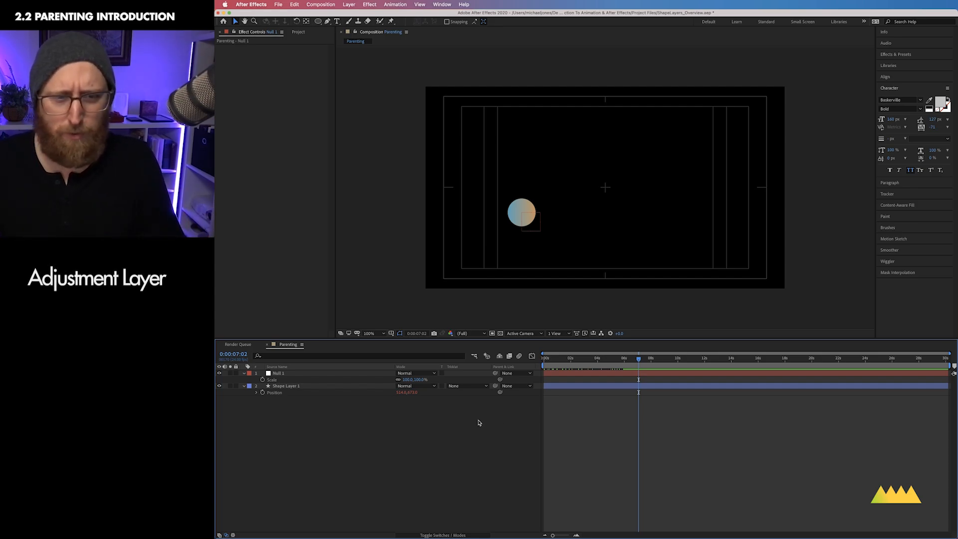
pyautogui.rightClick(452, 422)
pyautogui.moveTo(460, 427)
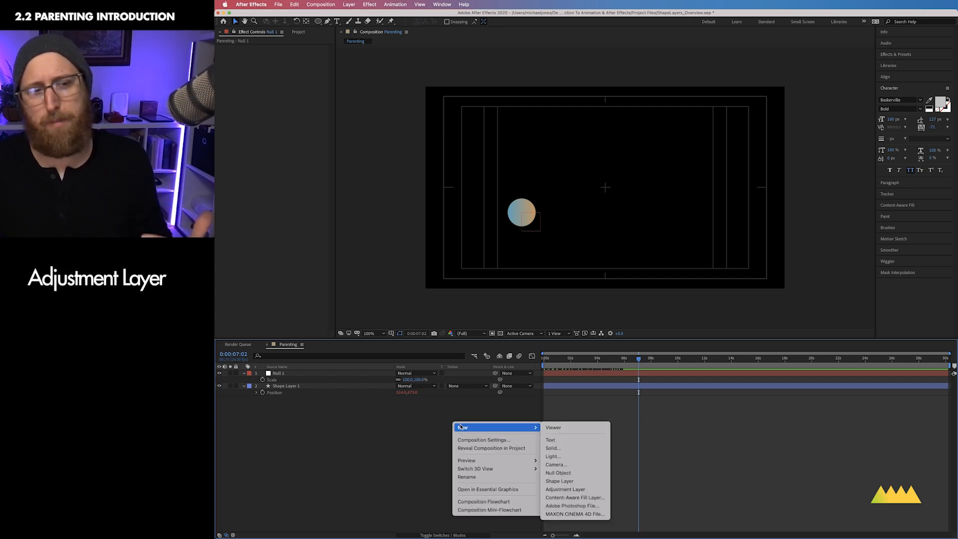
pyautogui.click(576, 489)
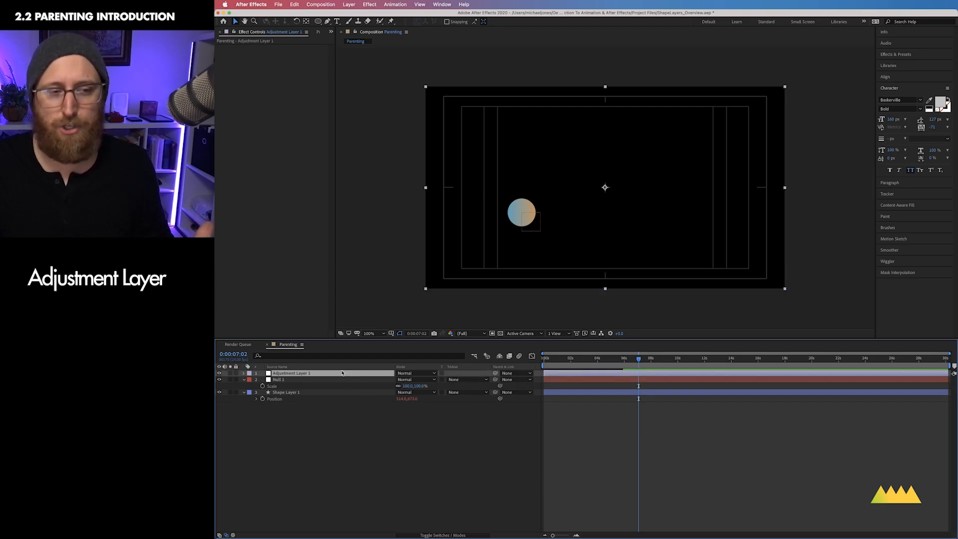
# Widen the Effect Controls area and apply a Point Control expression control to the adjustment layer
pyautogui.moveTo(335, 59); pyautogui.dragTo(361, 59)
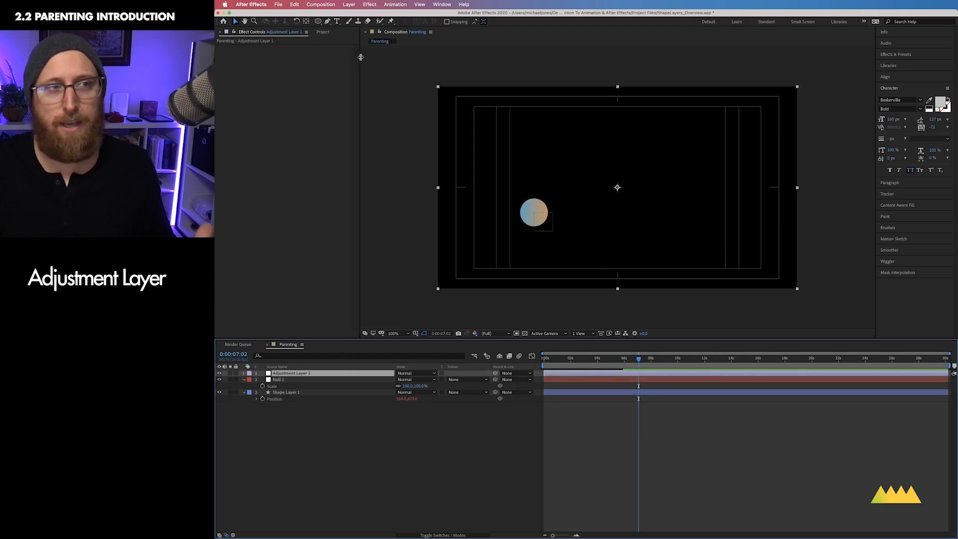
pyautogui.click(368, 4)
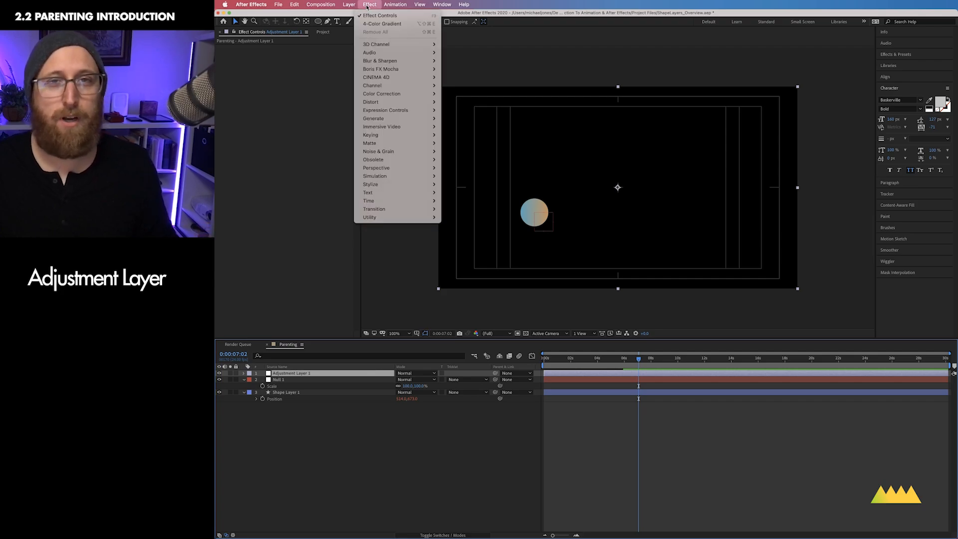
pyautogui.moveTo(400, 112)
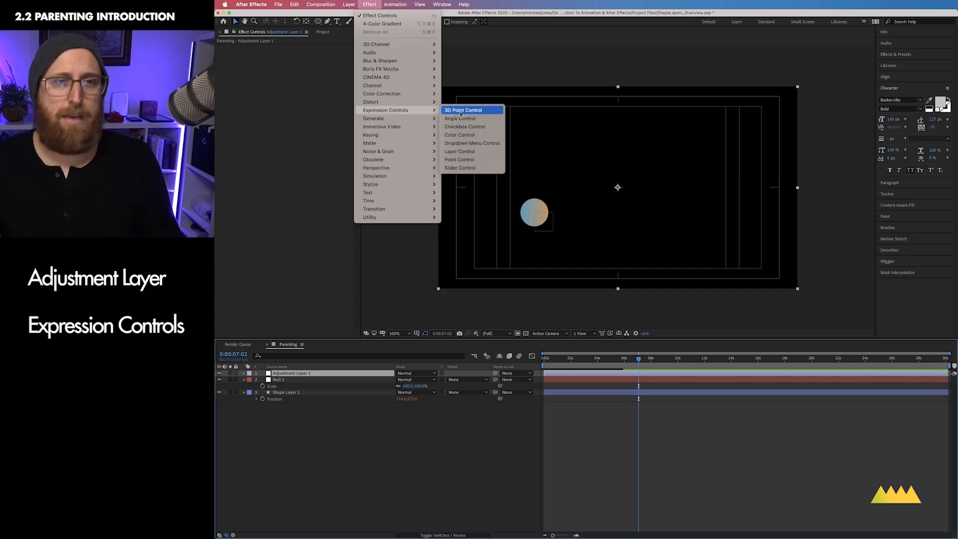
pyautogui.click(483, 161)
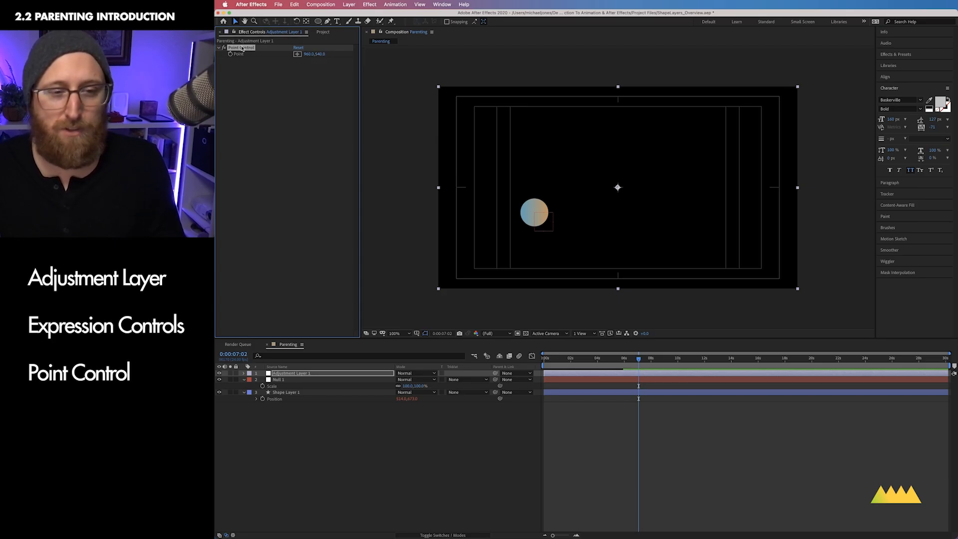
pyautogui.press('Return')
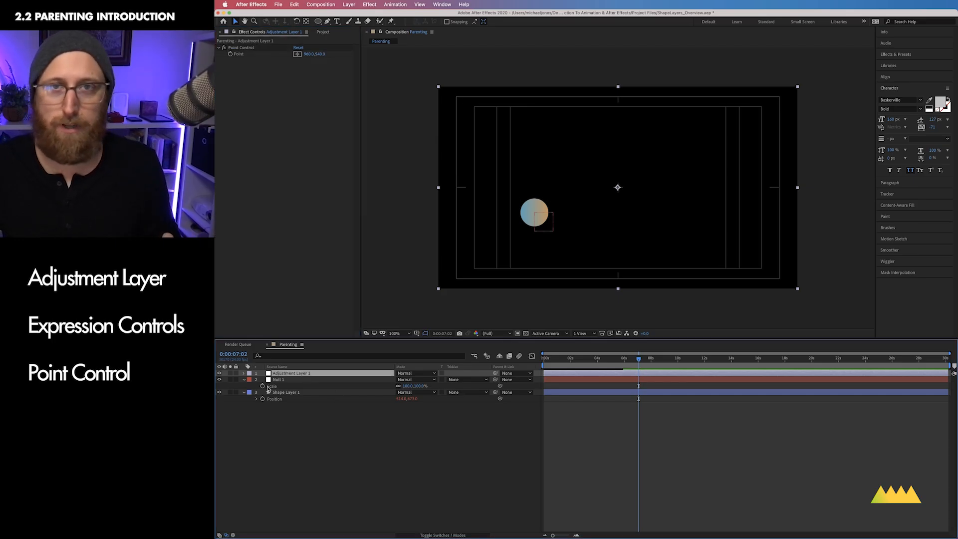
# Expand the adjustment layer's Point Control and link Shape Layer 1's Position to its Point property with the pick whip
pyautogui.click(245, 373)
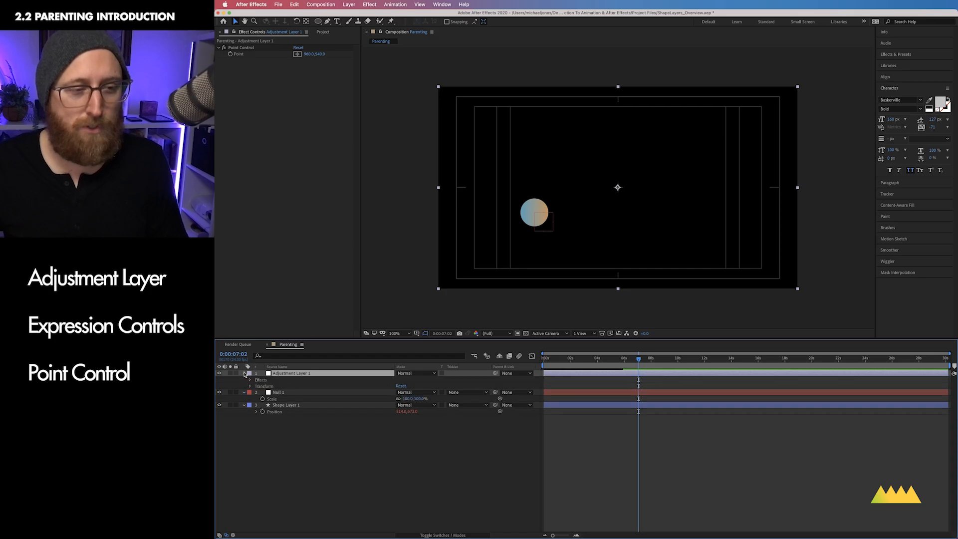
pyautogui.click(250, 380)
pyautogui.click(258, 387)
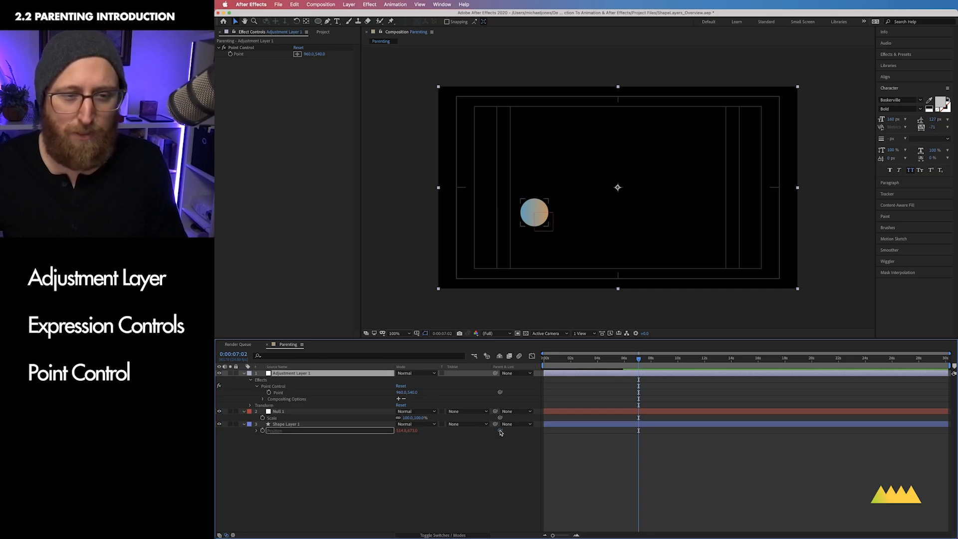
pyautogui.moveTo(501, 432); pyautogui.dragTo(277, 393)
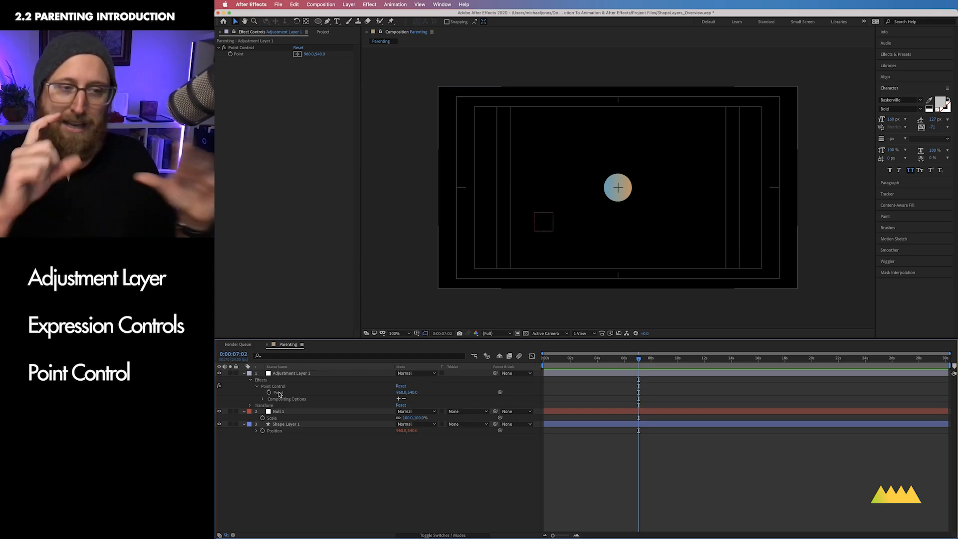
# Reposition the circle through the Point Control, placing its Point in the composition and adjusting it to about 613, 524
pyautogui.click(240, 49)
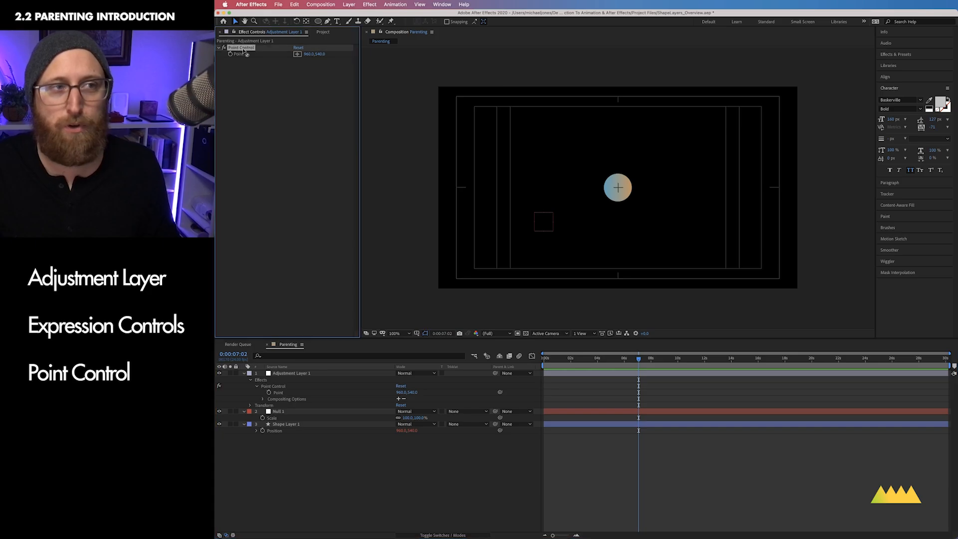
pyautogui.click(297, 54)
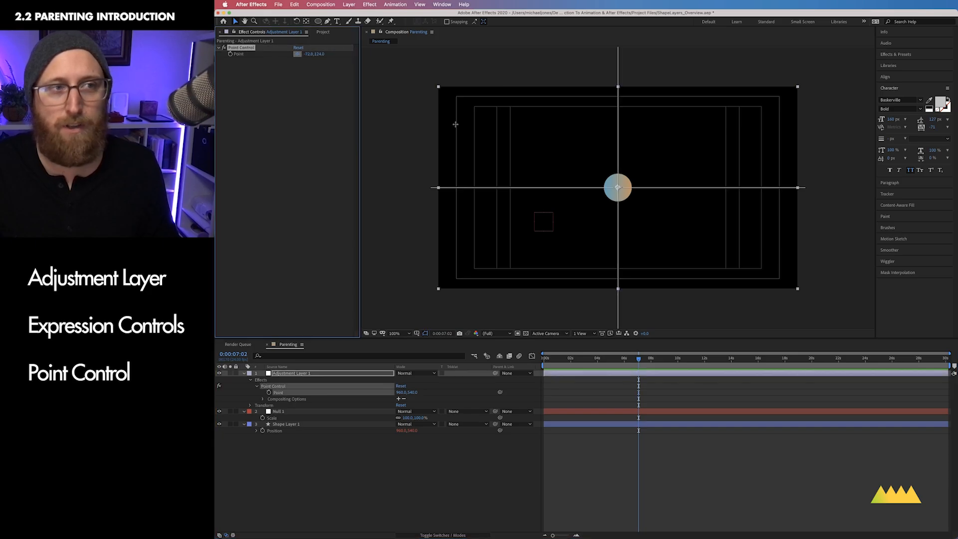
pyautogui.click(724, 235)
pyautogui.moveTo(726, 236); pyautogui.dragTo(535, 184)
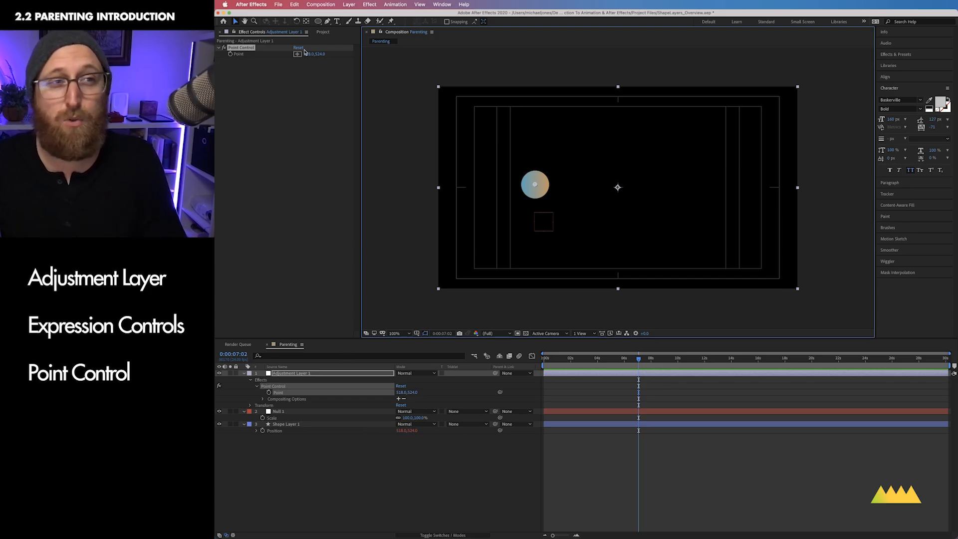
pyautogui.moveTo(304, 52); pyautogui.dragTo(352, 51)
# Rename the adjustment layer "Control Layer" and set its Point Control to about 961, 553
pyautogui.click(349, 374)
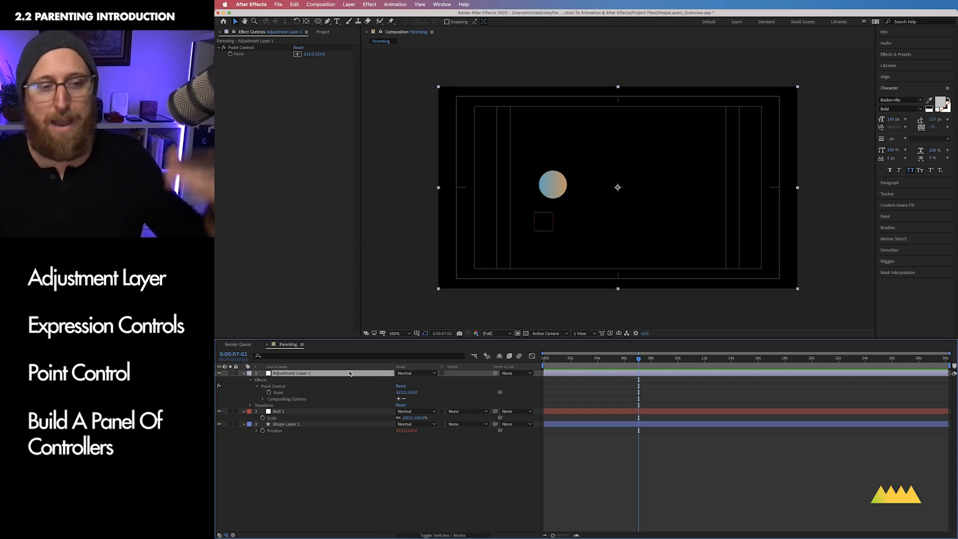
pyautogui.press('Return')
pyautogui.write('Control Layer')
pyautogui.press('Return')
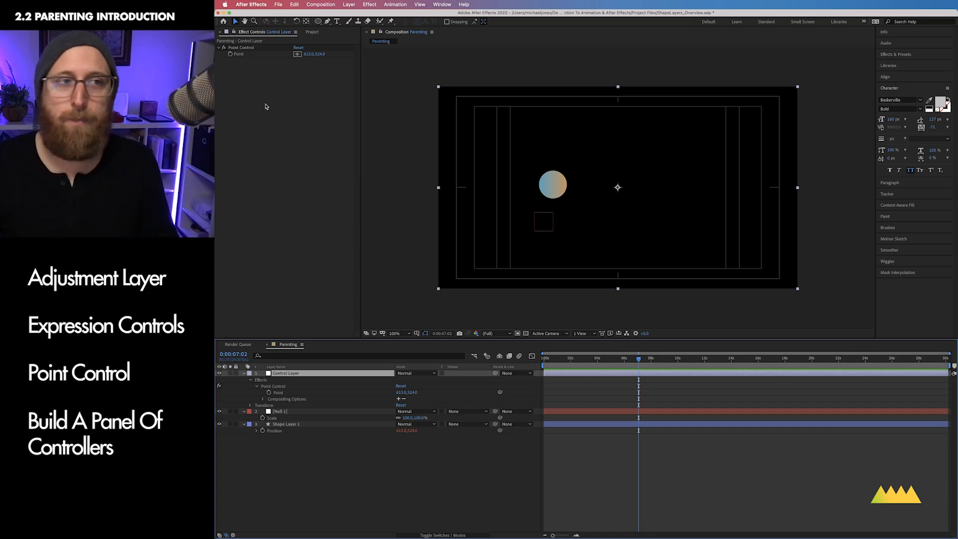
pyautogui.moveTo(321, 54); pyautogui.dragTo(399, 75)
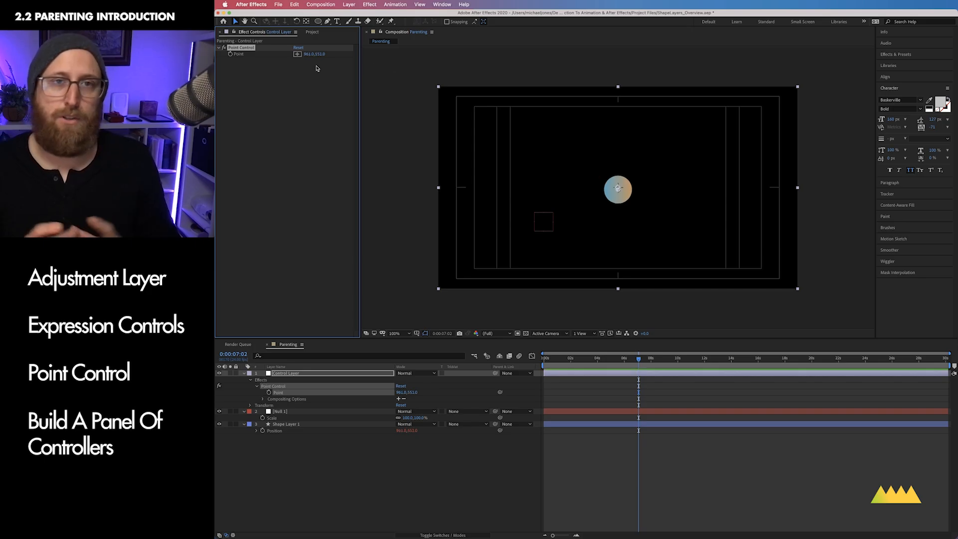